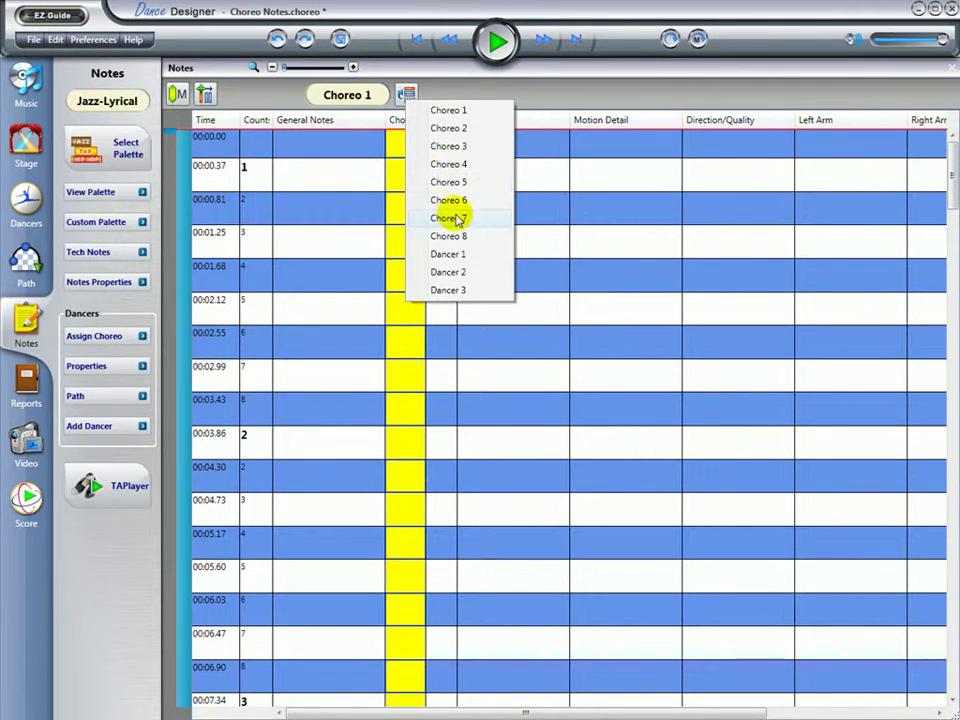
Step: Display the notes for Dancer 1, view the Tech Notes sheet, and return to the dance notes
left_click(464, 255)
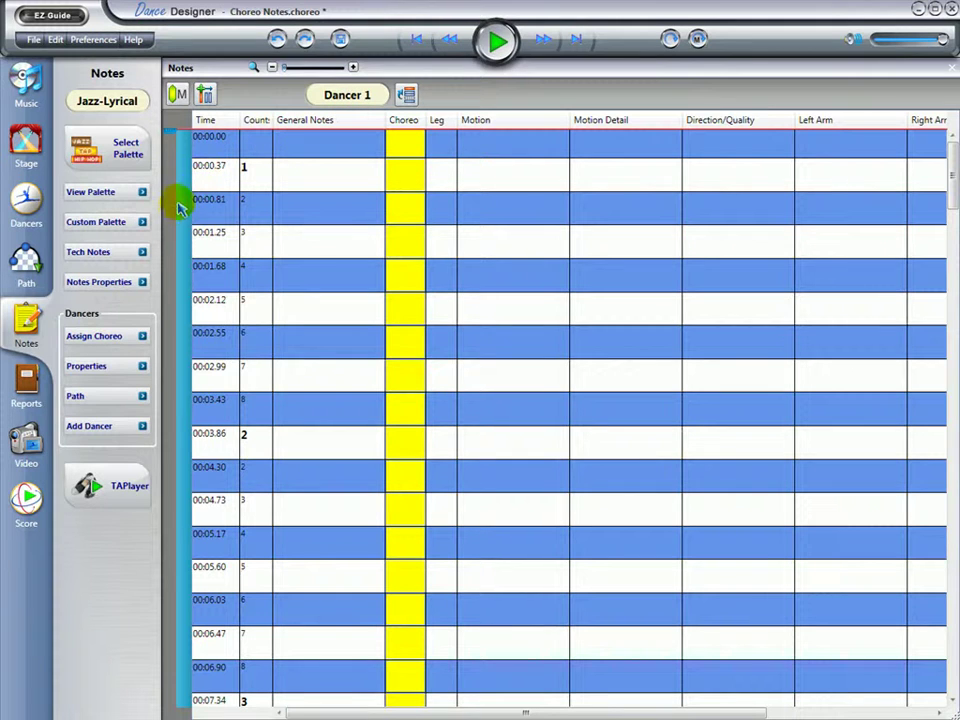
left_click(136, 254)
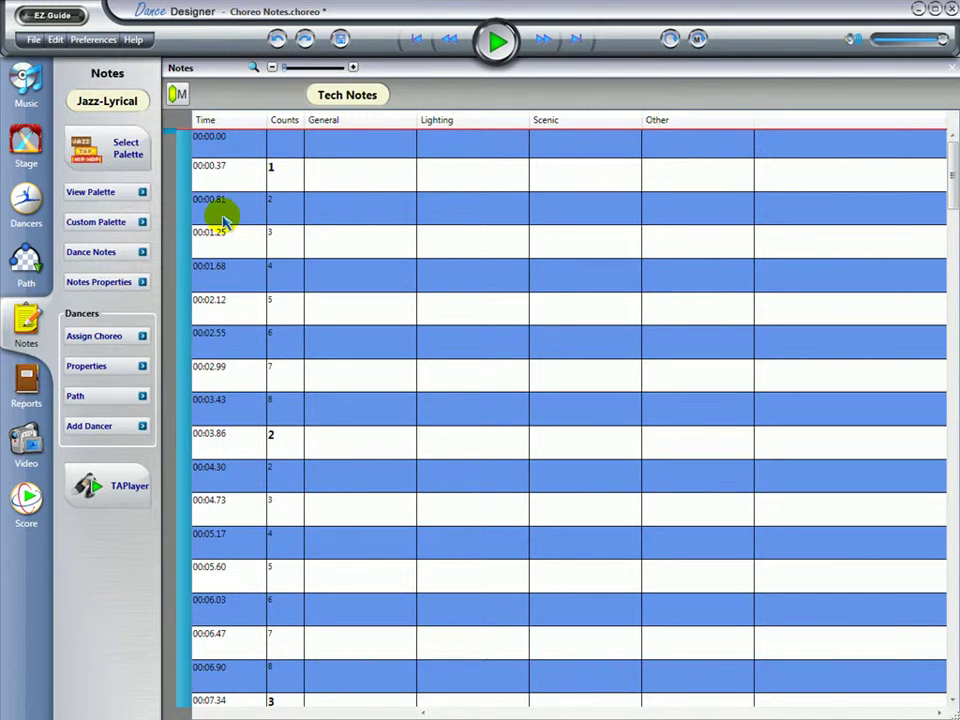
left_click(143, 256)
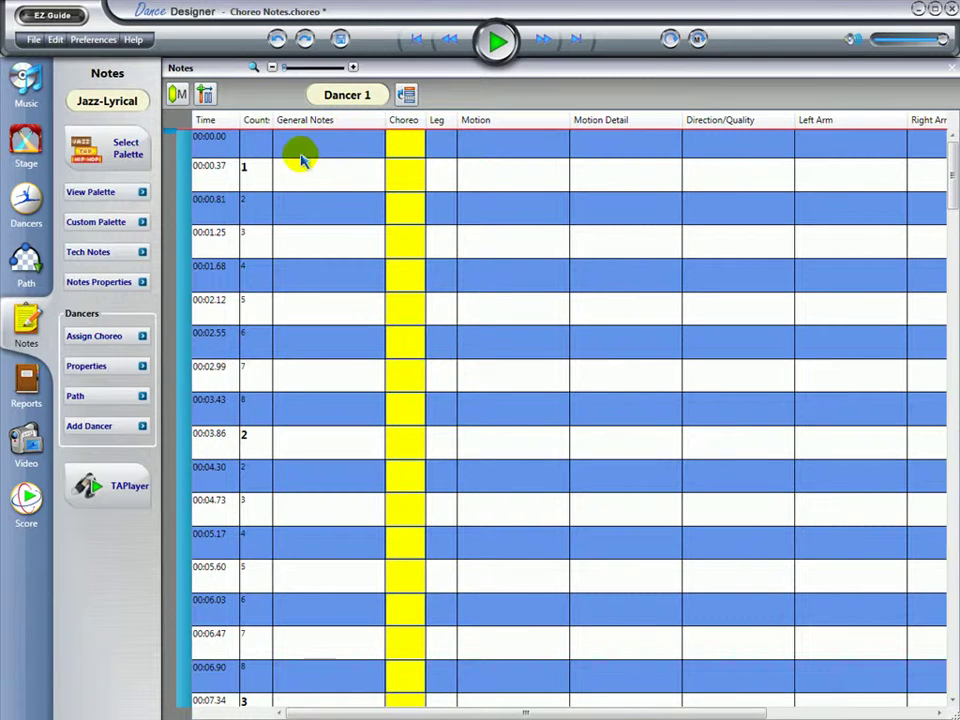
Step: Create a new custom palette and name it with the choreographer's first name
left_click(141, 224)
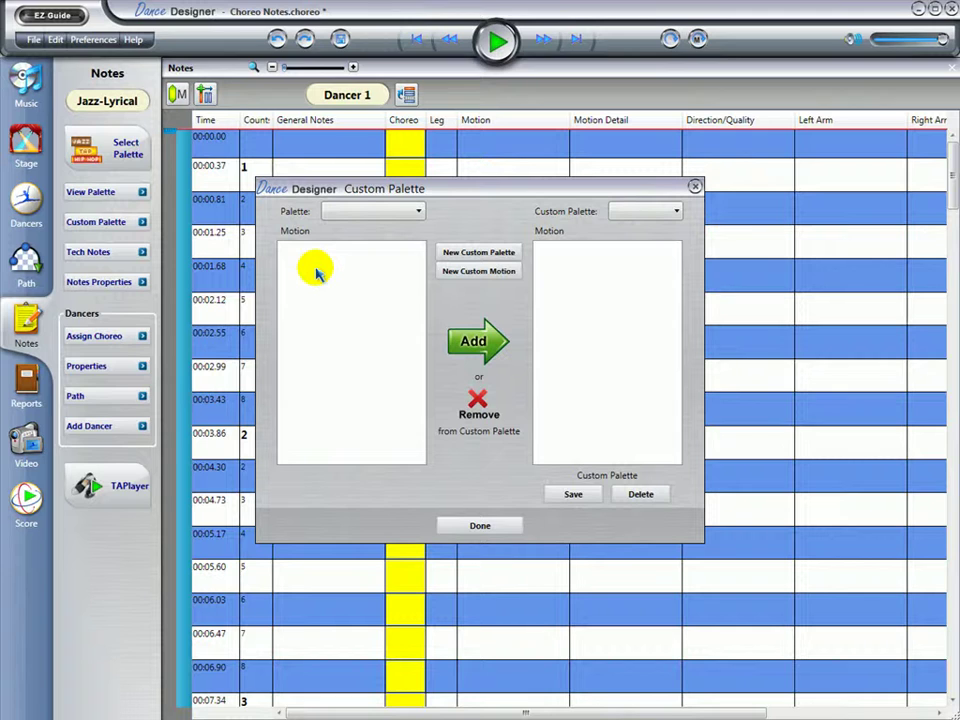
left_click(446, 256)
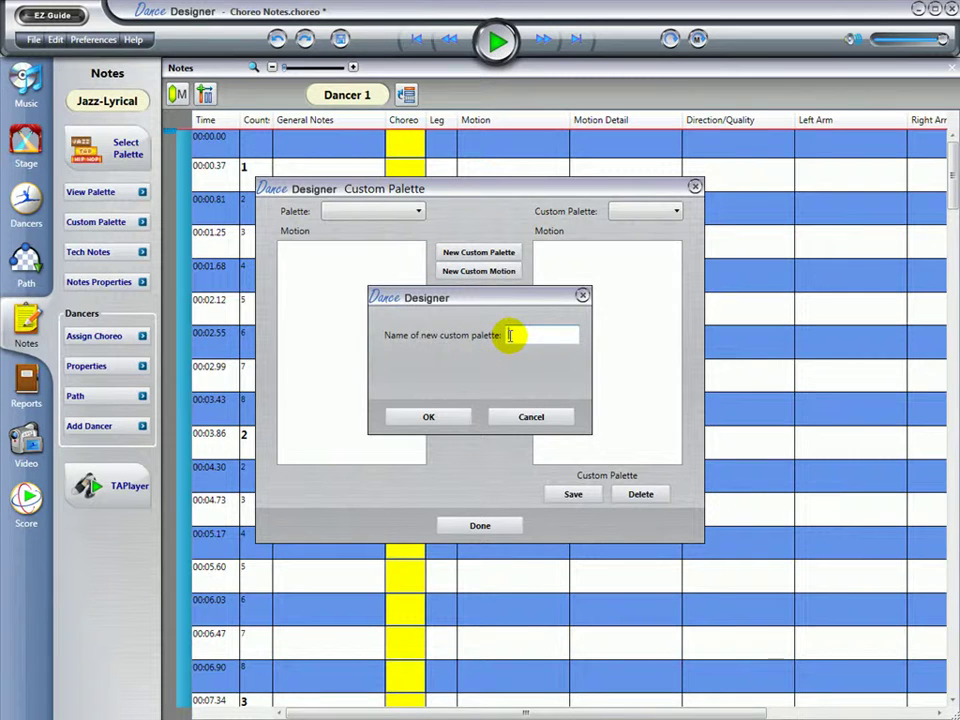
type("Amanda")
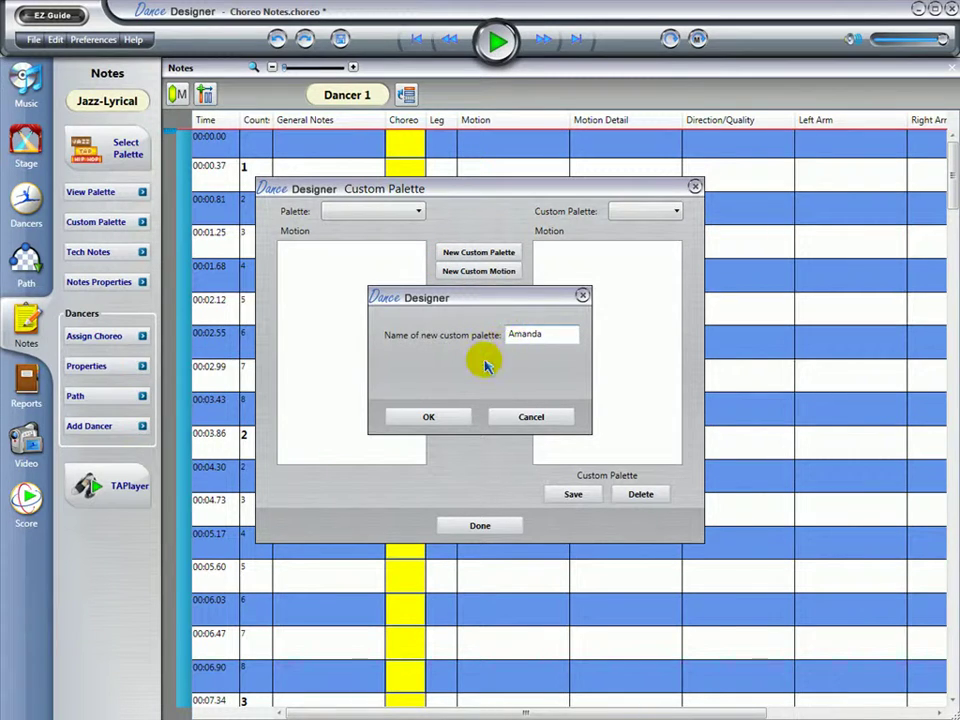
left_click(455, 420)
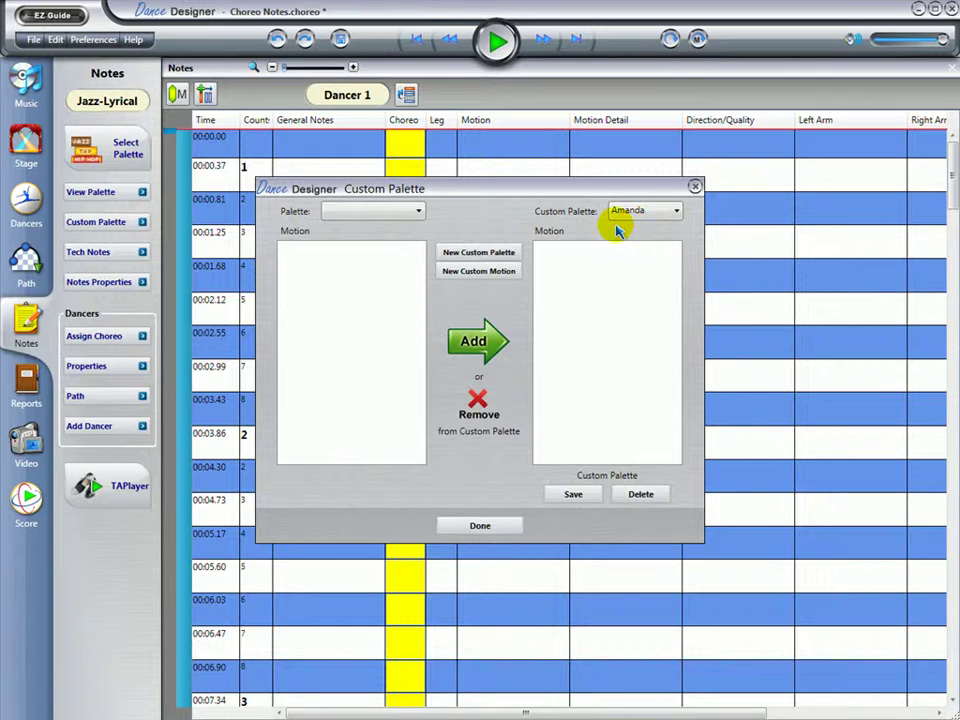
Step: Add the Pas de Bourree motion from the Jazz-Lyrical palette to the custom palette
left_click(420, 211)
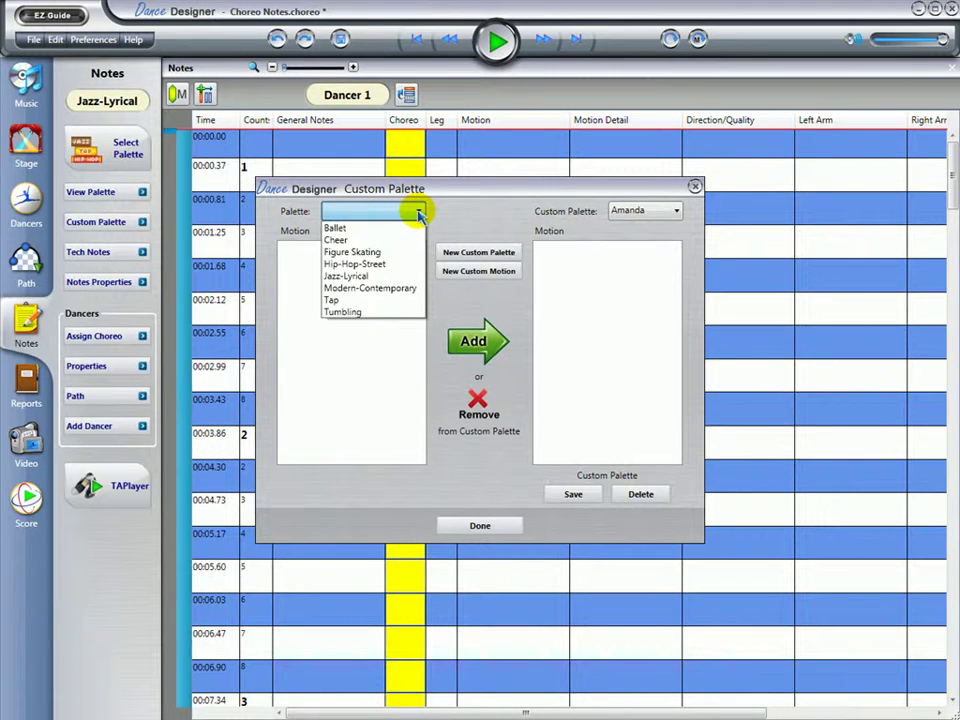
left_click(388, 276)
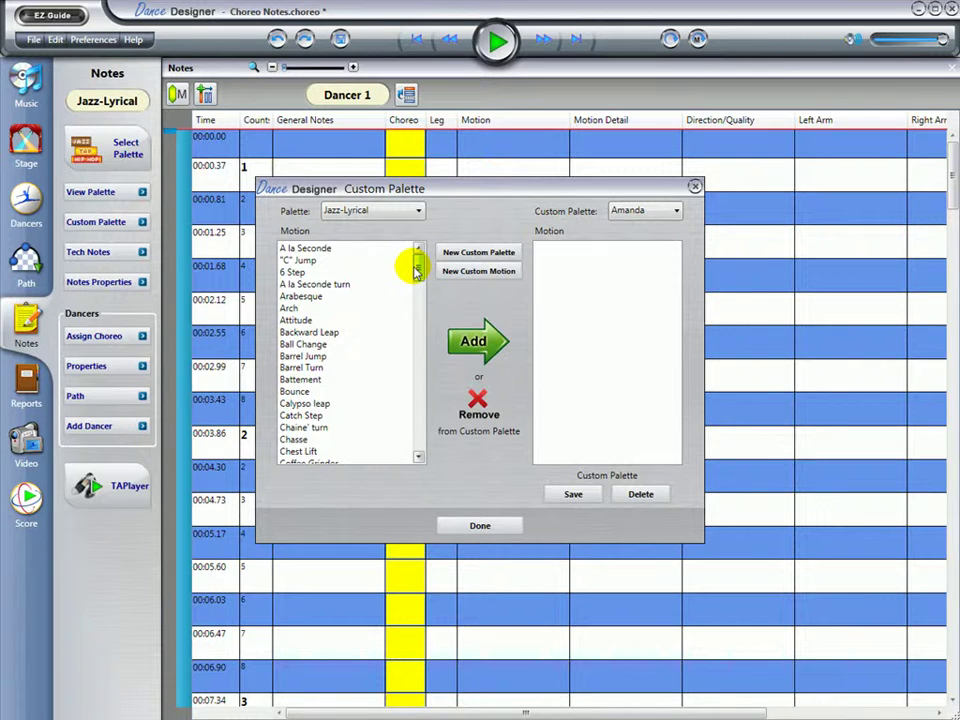
left_click_drag(416, 272, 426, 375)
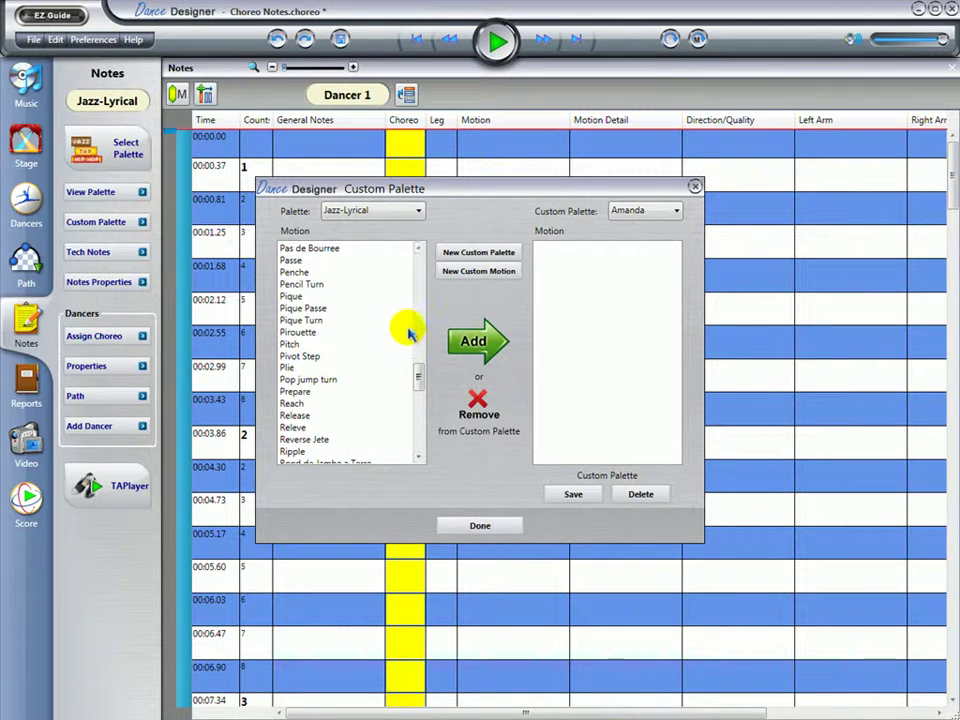
left_click(334, 252)
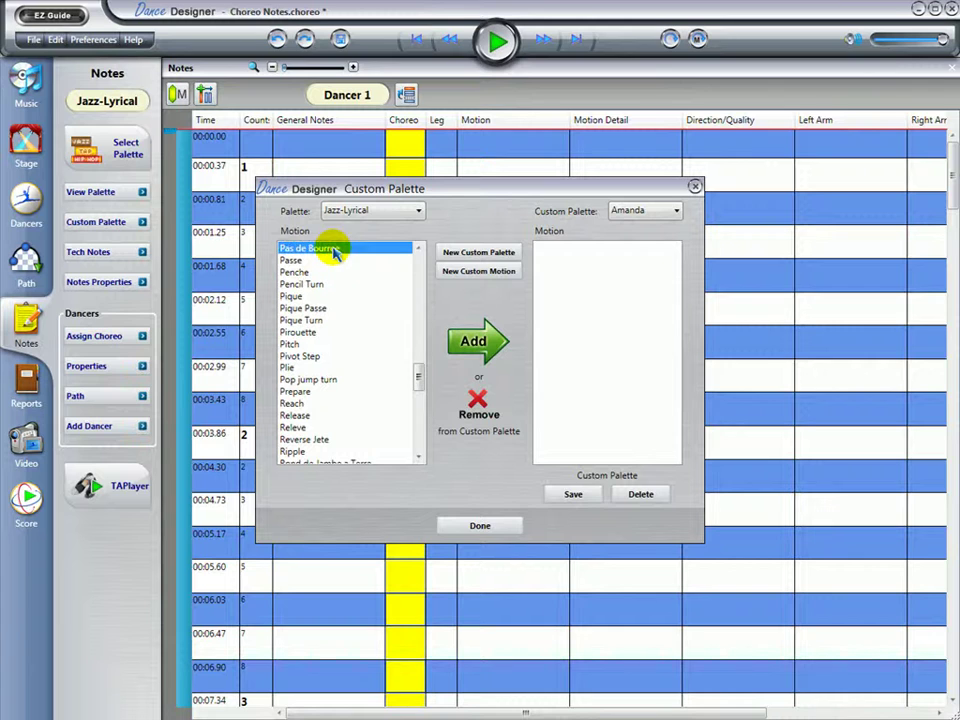
left_click(467, 344)
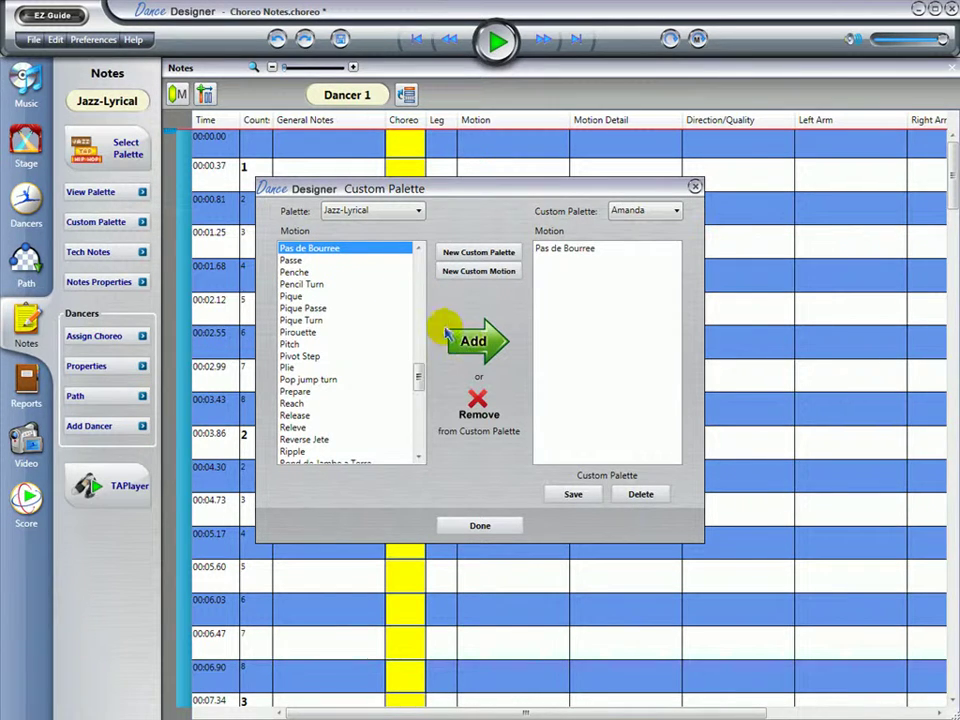
Step: Add Penche, Pique, Pique Passe and Pique Turn together to the custom palette
left_click(311, 274)
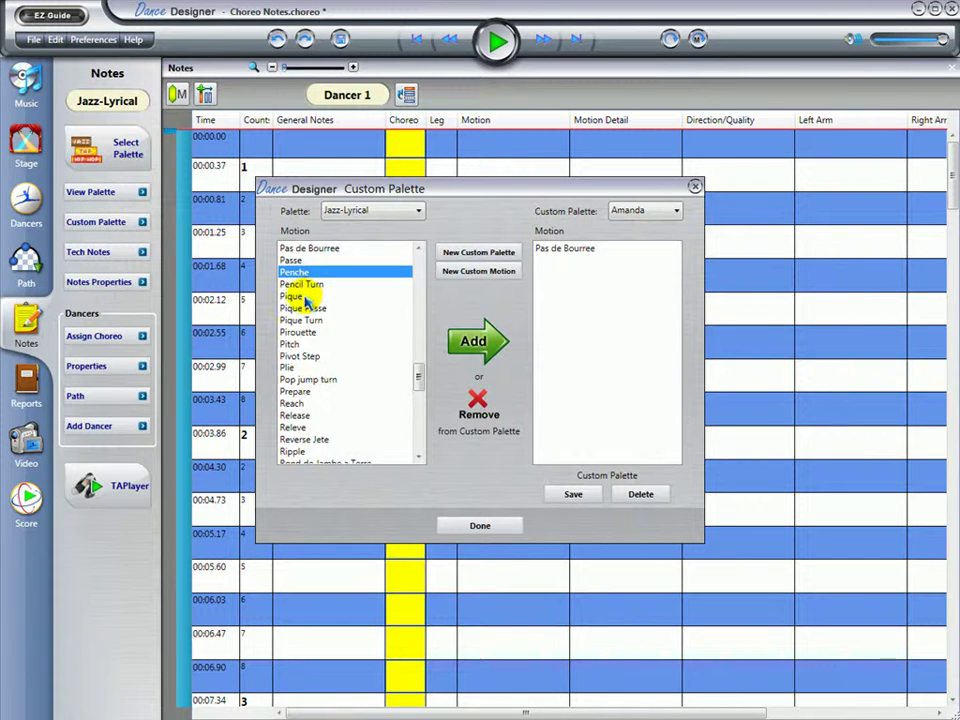
left_click(304, 297, "ctrl")
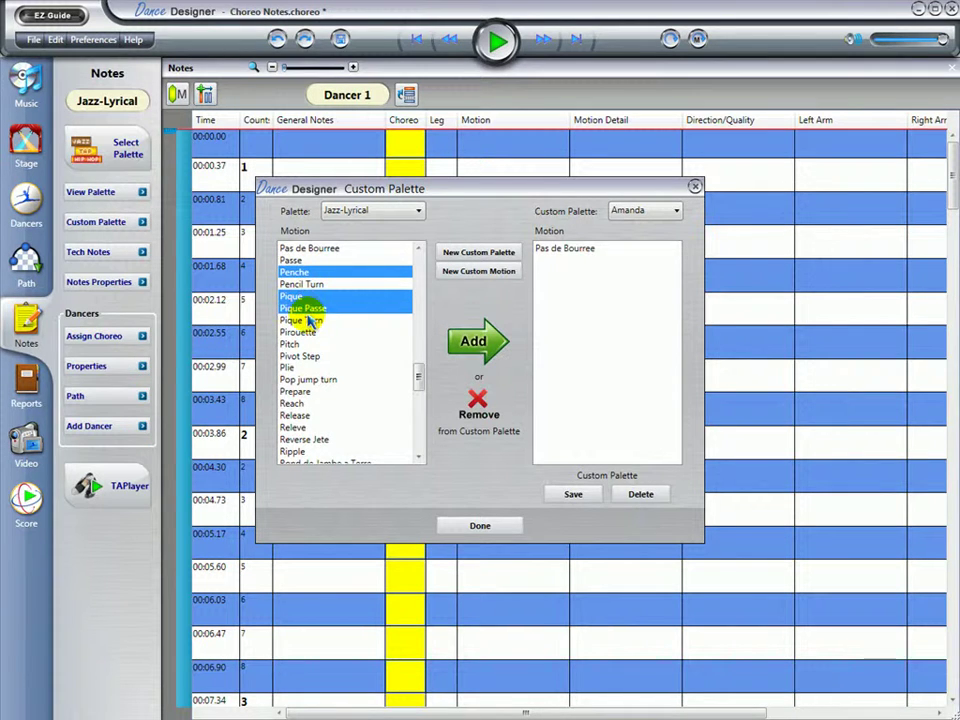
left_click(309, 308, "ctrl")
left_click(307, 320, "ctrl")
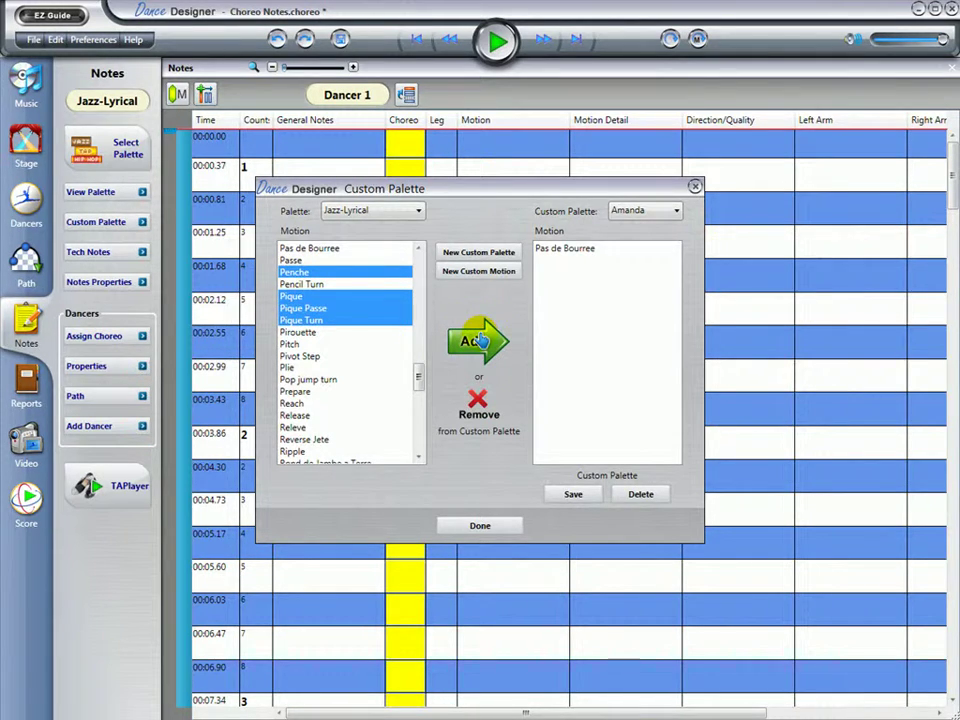
left_click(481, 341)
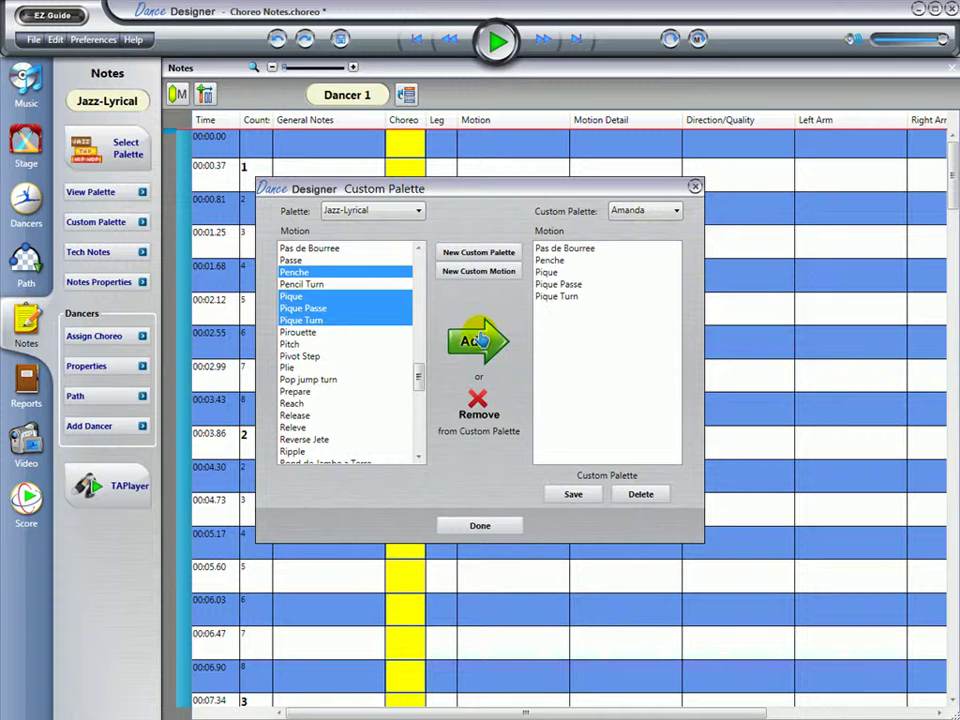
Step: Add the whole range of Jazz-Lyrical motions from Pirouette through Reverse Jete to the custom palette
left_click(299, 333)
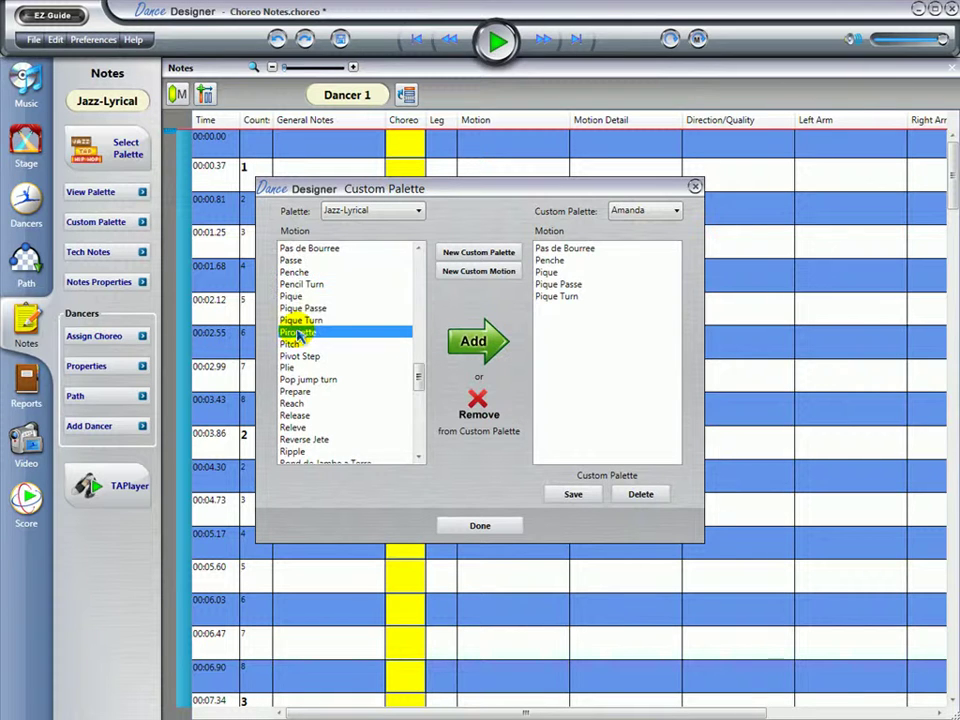
left_click(293, 440, "shift")
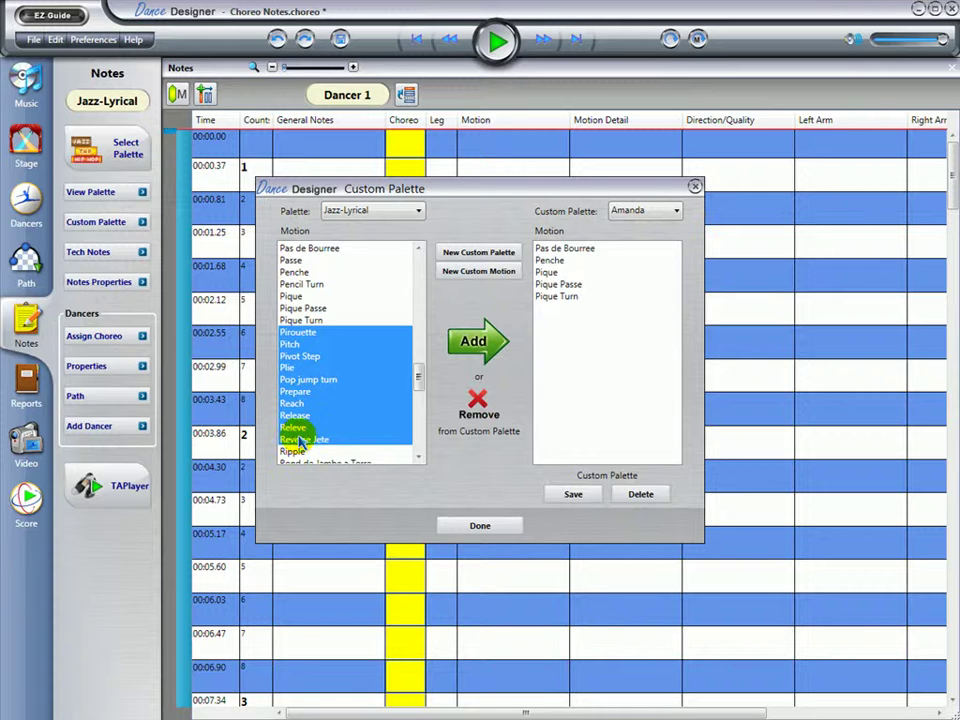
left_click(467, 347)
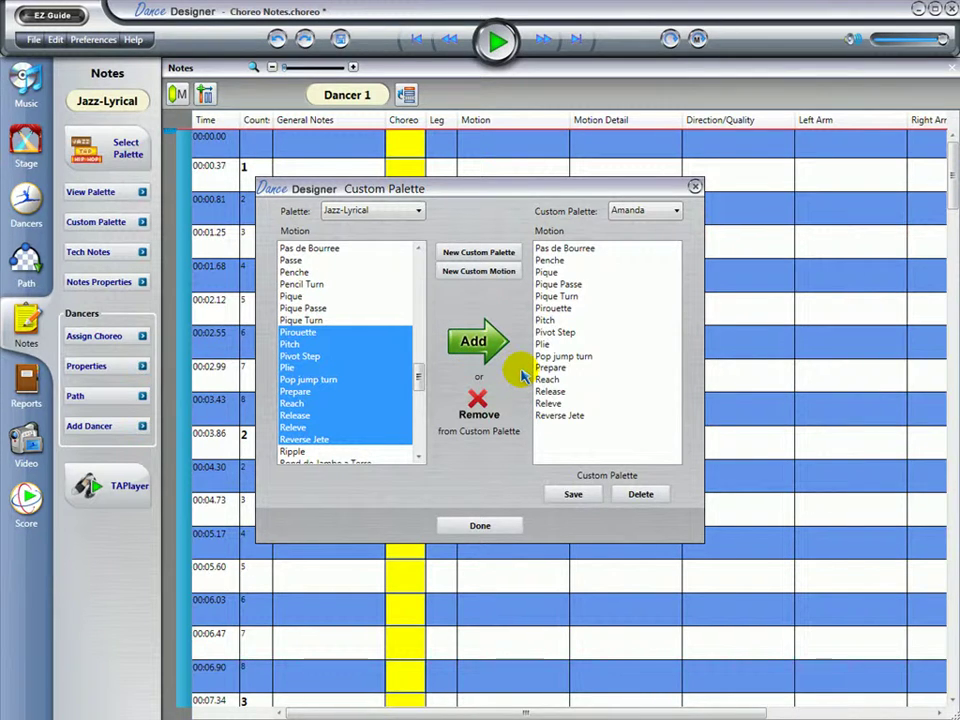
Step: Add the Modern-Contemporary motions from Pivot Step through Prepare to the custom palette
left_click(415, 214)
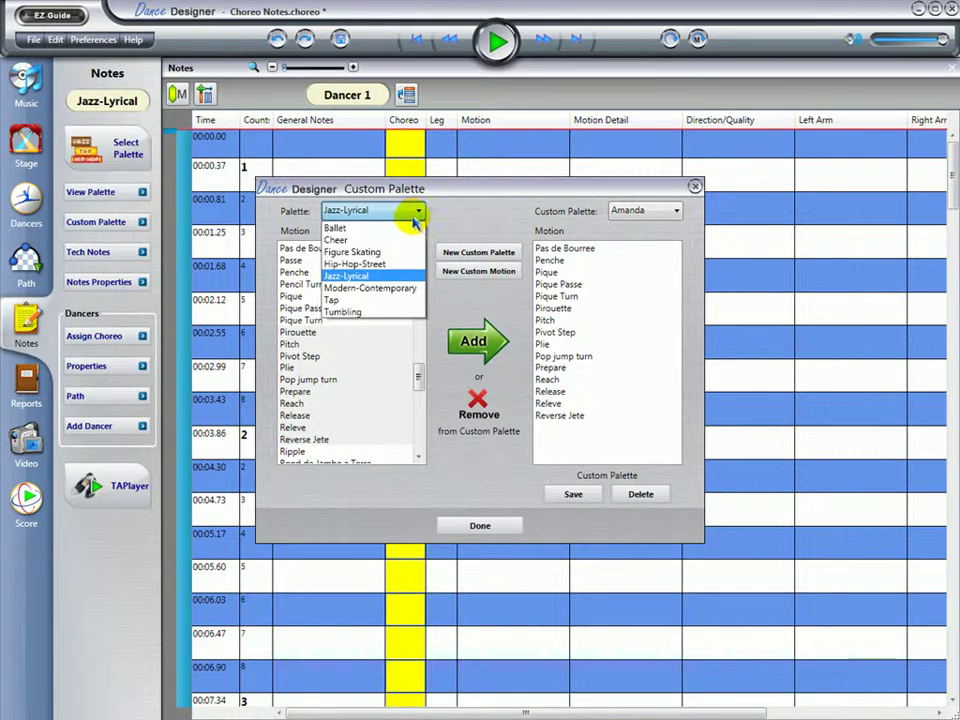
left_click(398, 288)
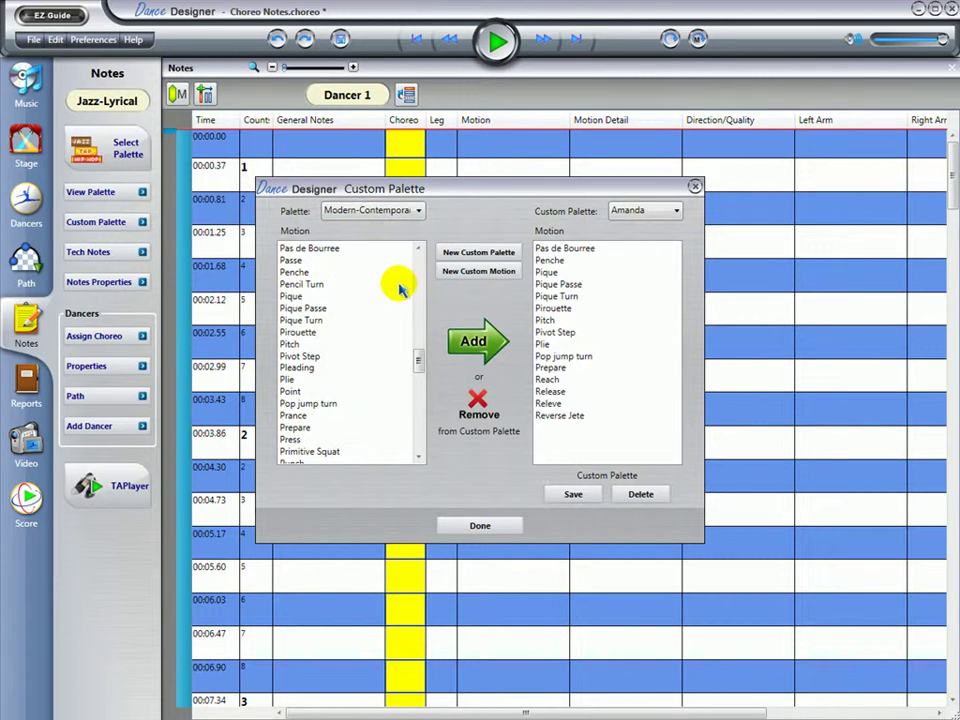
left_click(312, 357)
left_click(305, 429, "shift")
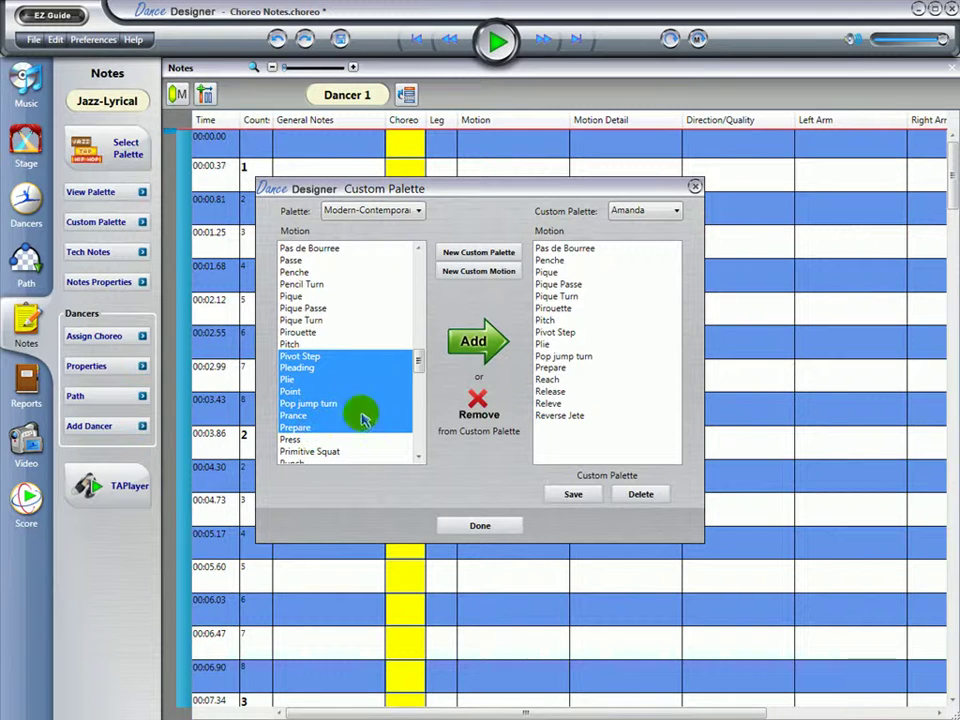
left_click(462, 344)
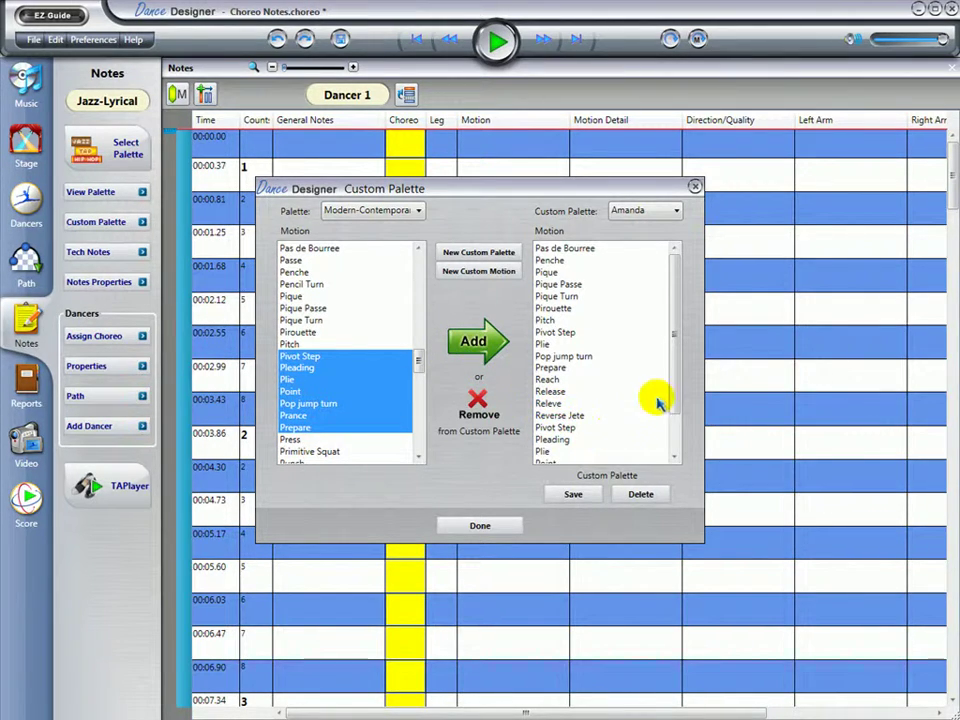
Step: Create a new custom motion named Wiggle in the custom palette
mouse_move(671, 396)
left_mouse_down()
mouse_move(677, 435)
mouse_move(671, 407)
left_mouse_up()
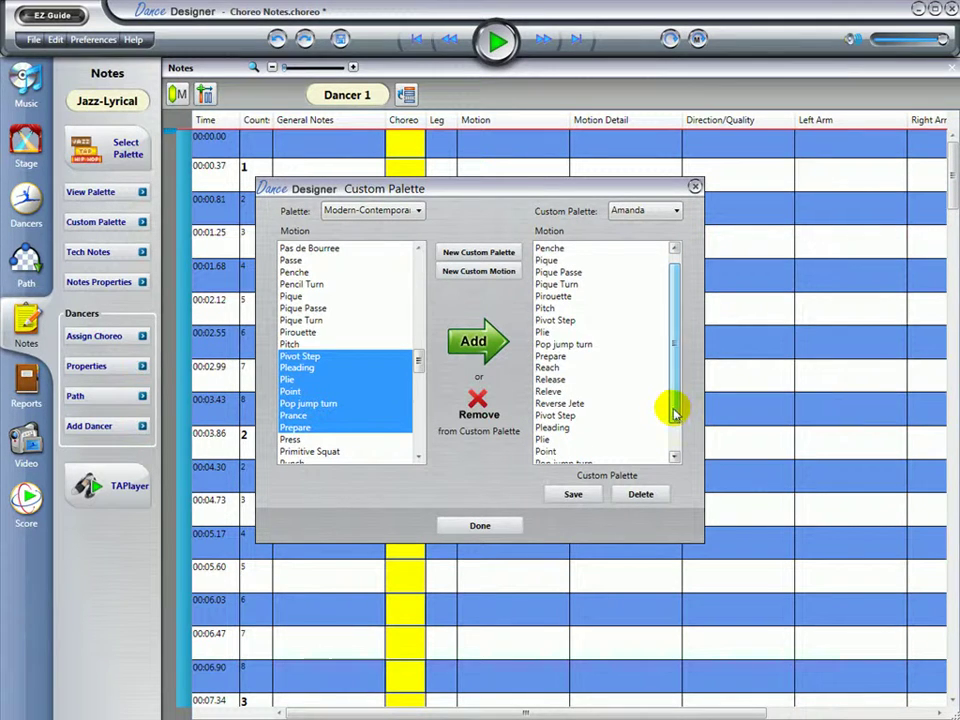
left_click(503, 279)
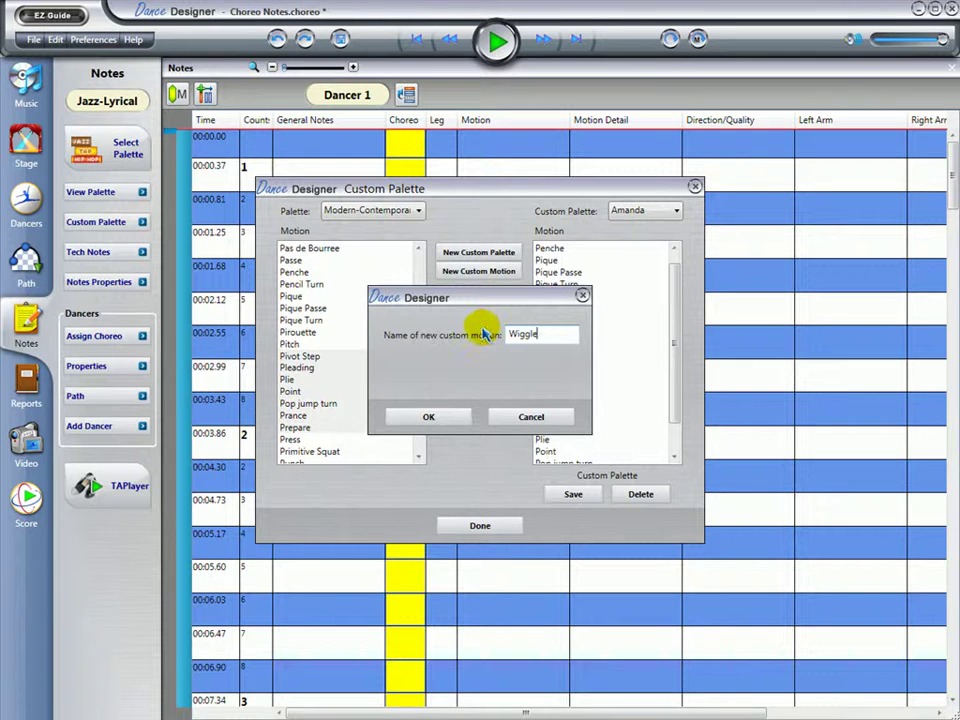
left_click(428, 418)
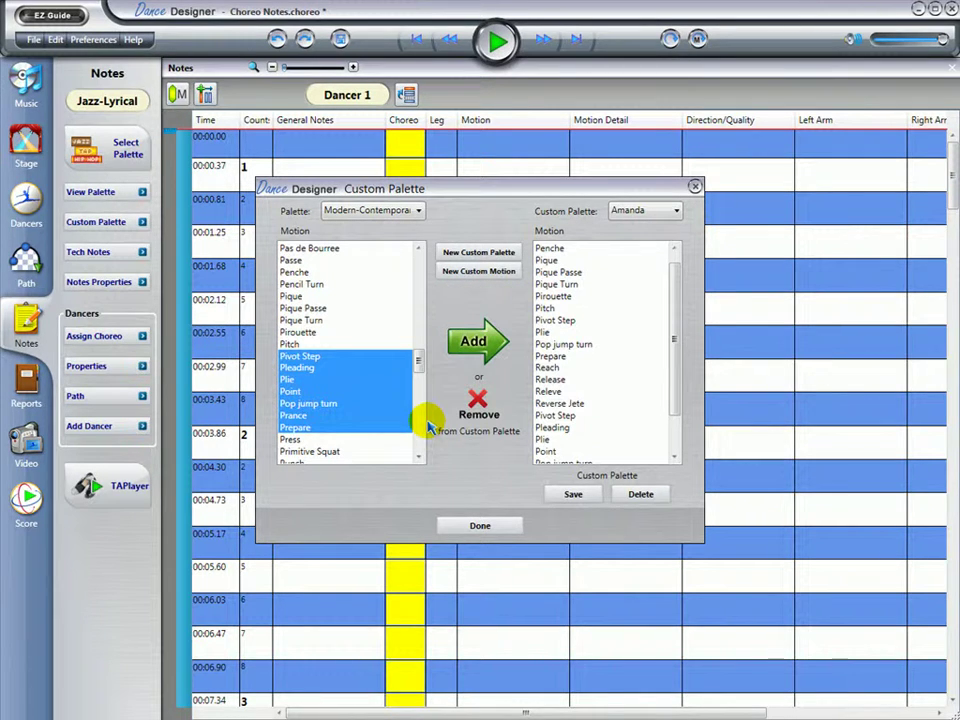
Step: Remove the consecutive motions Reverse Jete, Pivot Step and Pleading from the custom palette and finish editing it
left_click(562, 404)
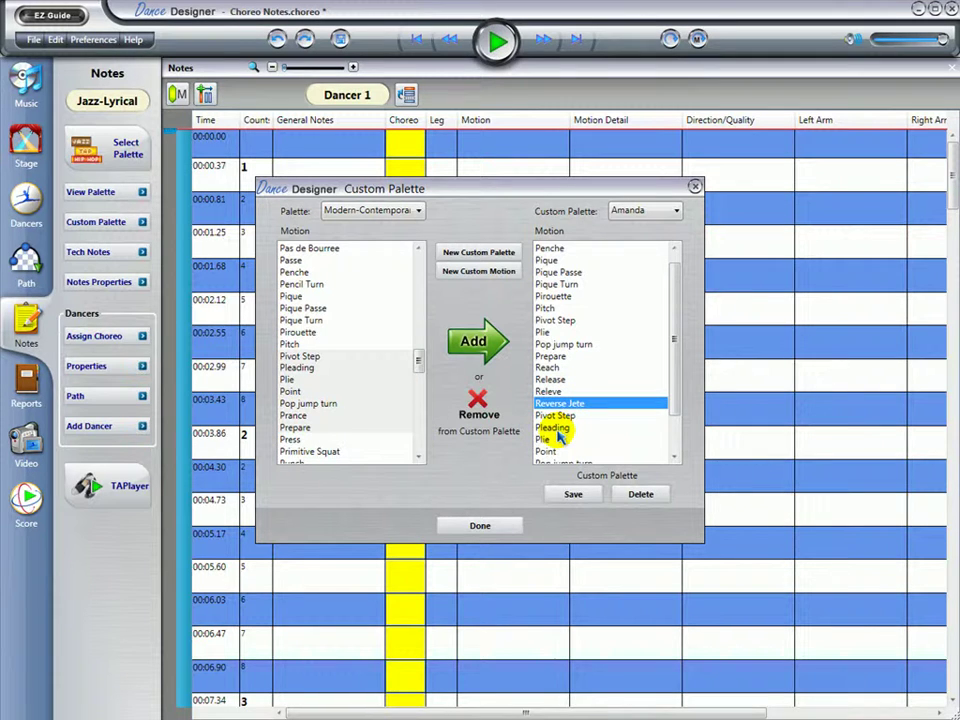
left_click(557, 428, "shift")
left_click(479, 403)
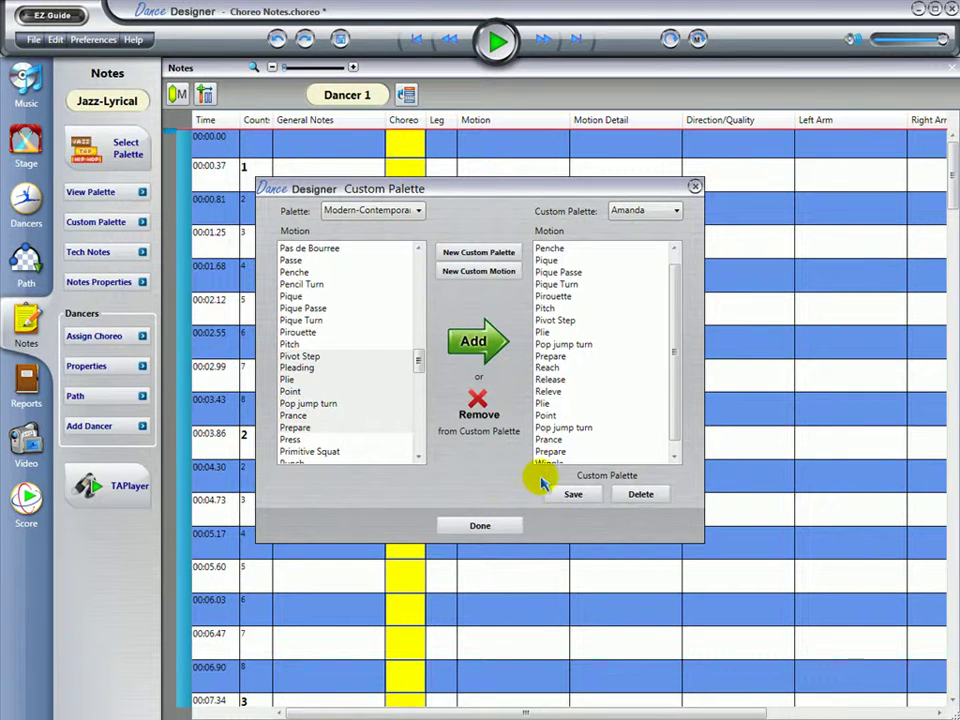
left_click(507, 527)
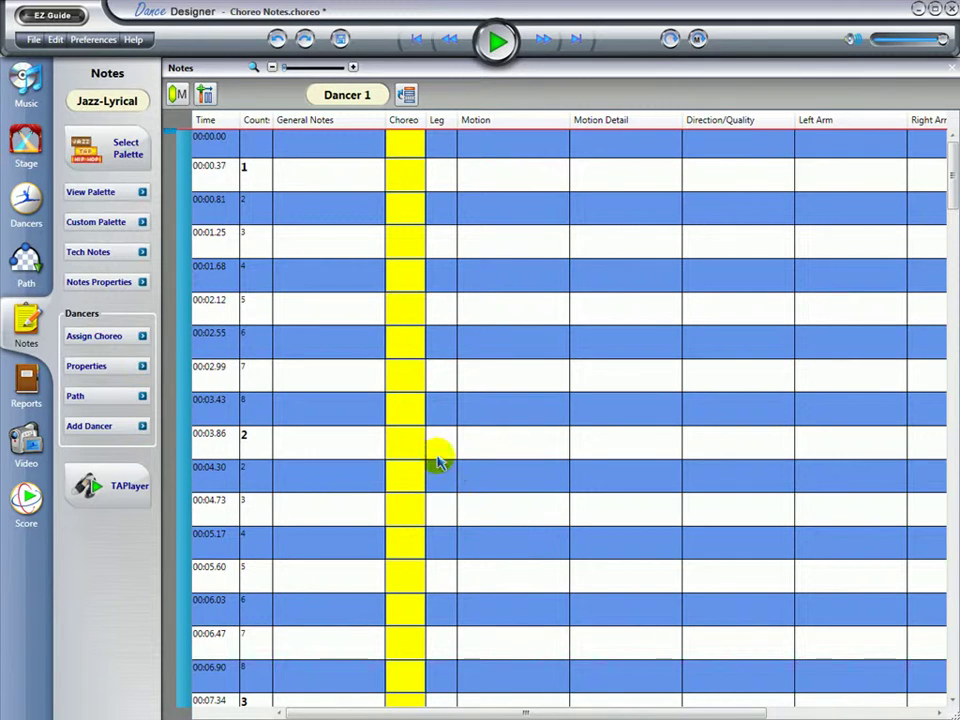
Step: Make the new custom palette the active one and enter Wiggle as Dancer 1's motion on the first count
left_click(125, 152)
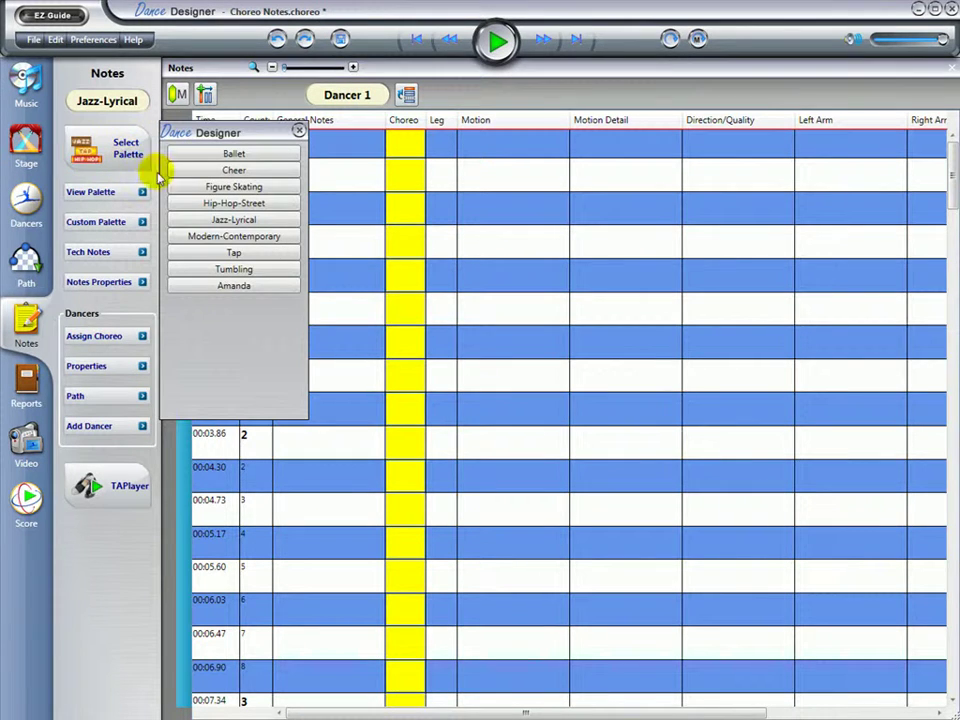
left_click(213, 287)
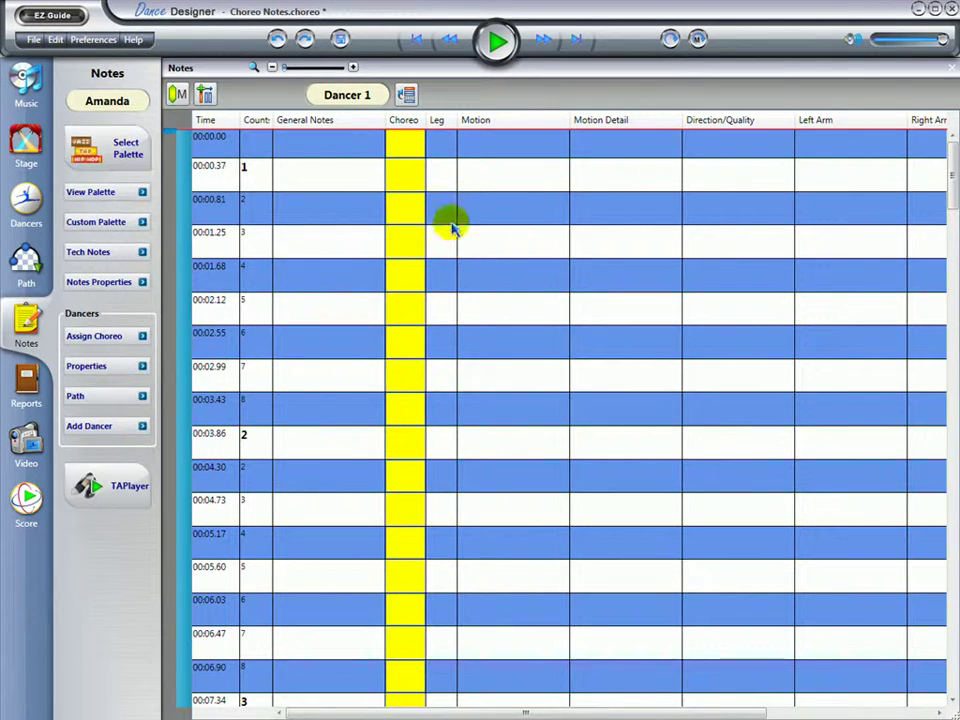
double_click(495, 185)
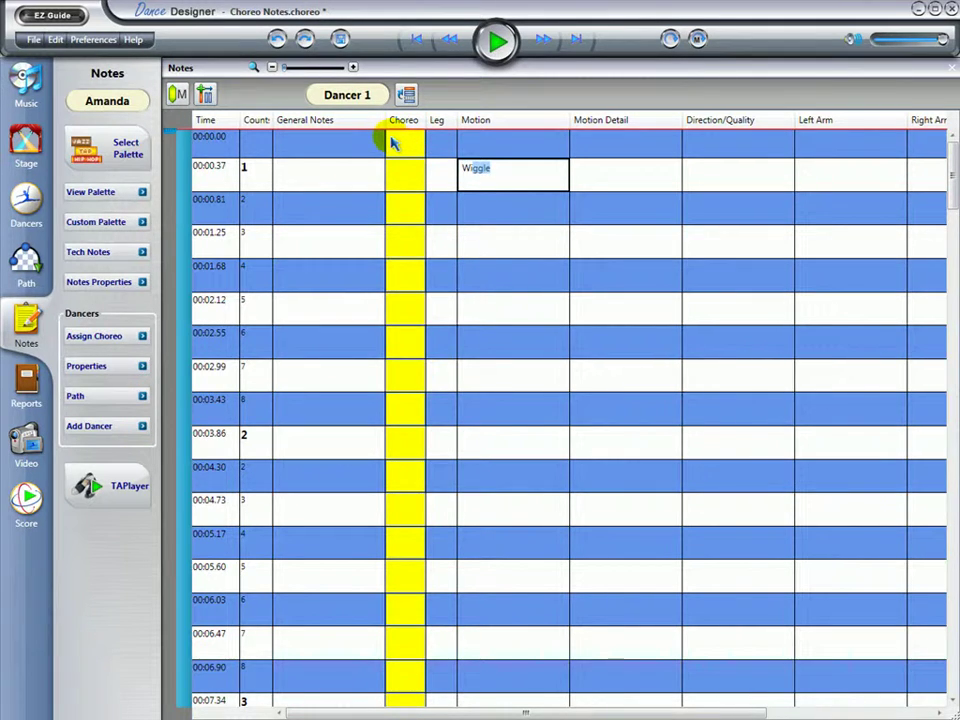
left_click(288, 187)
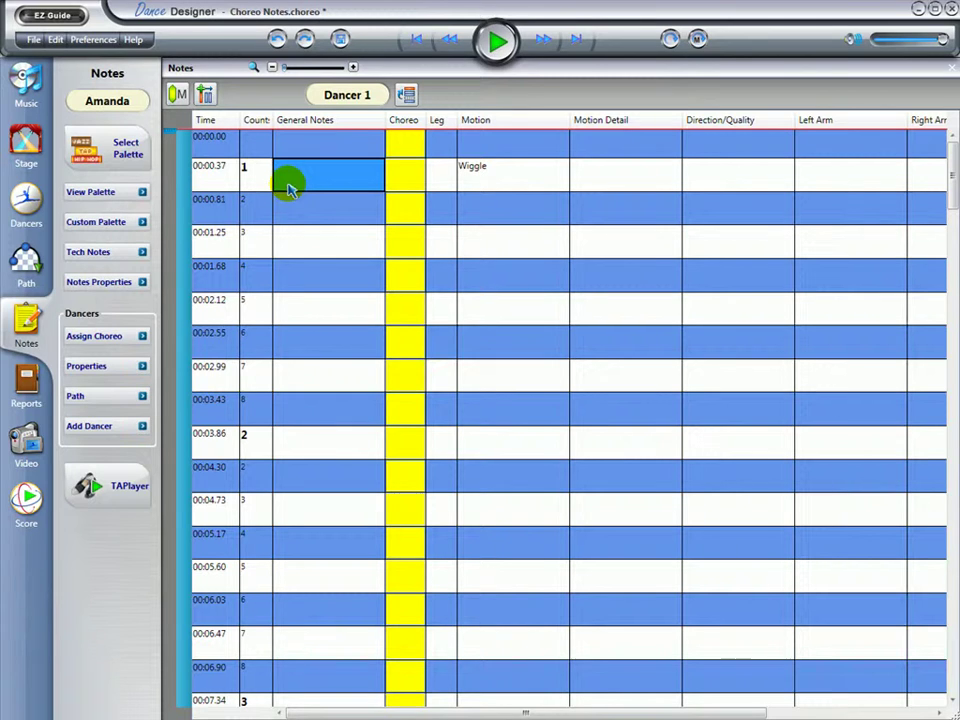
Step: Set Dancer 1's leg to L and change the motion to Pirouette on the first count
left_click(435, 180)
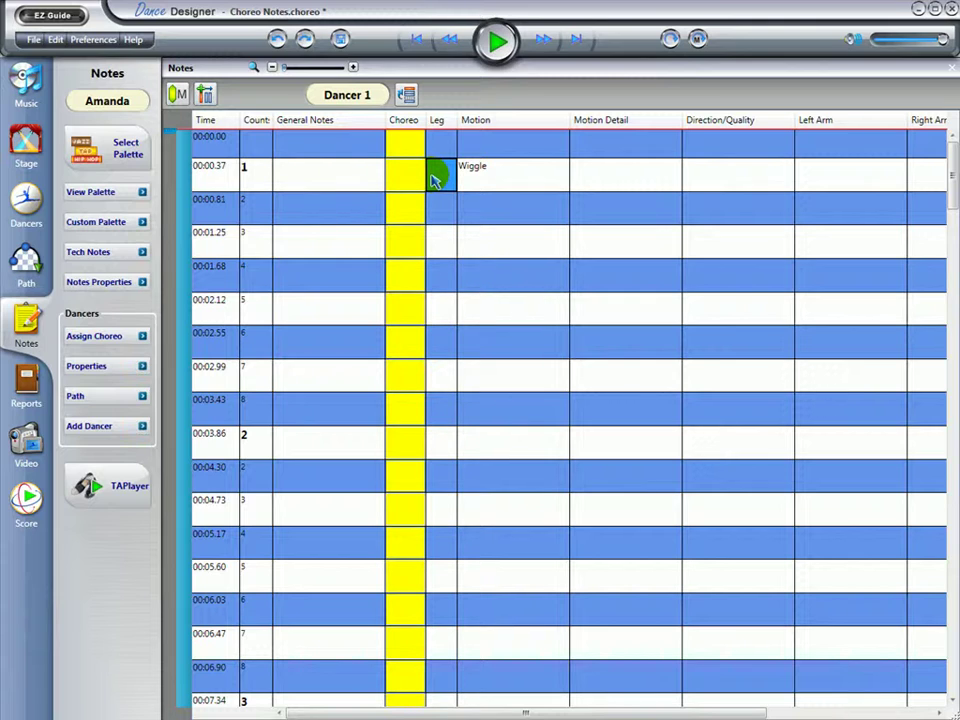
right_click(432, 180)
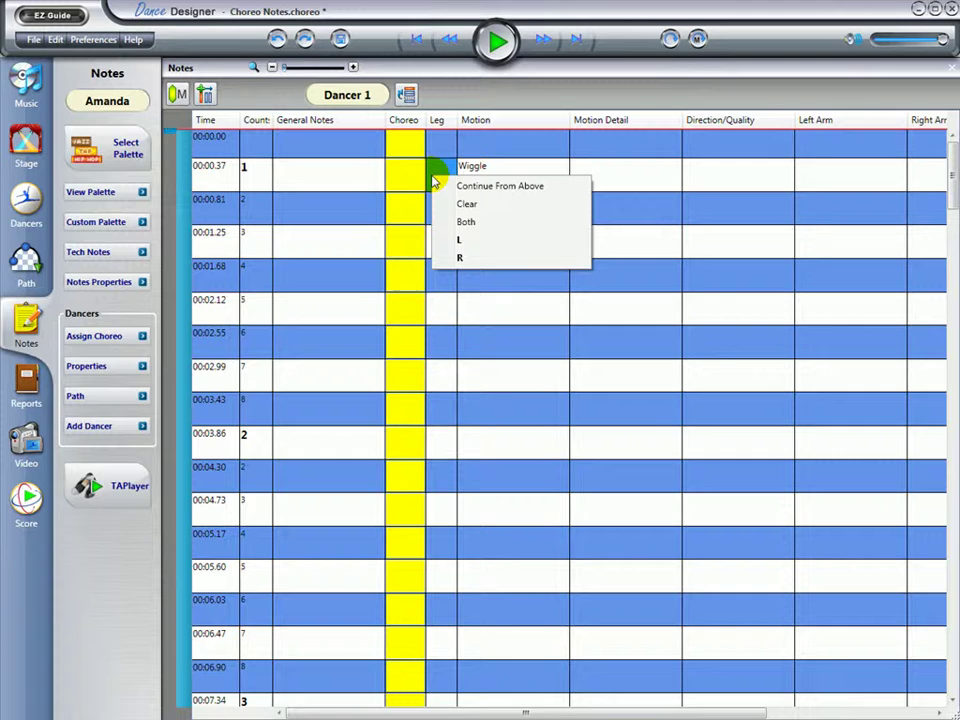
left_click(478, 241)
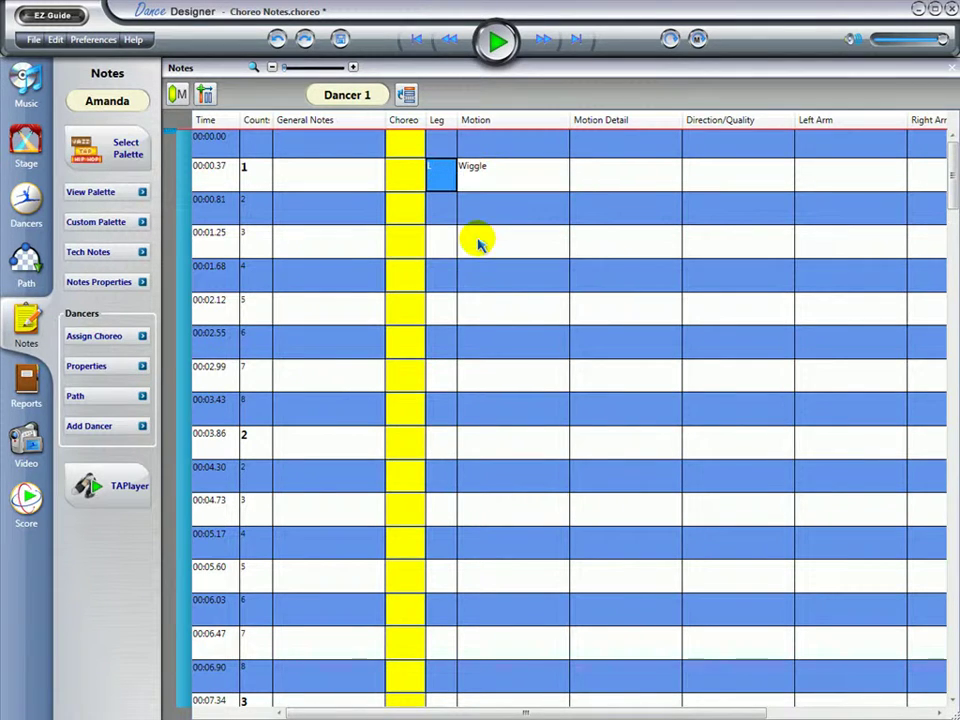
left_click(512, 186)
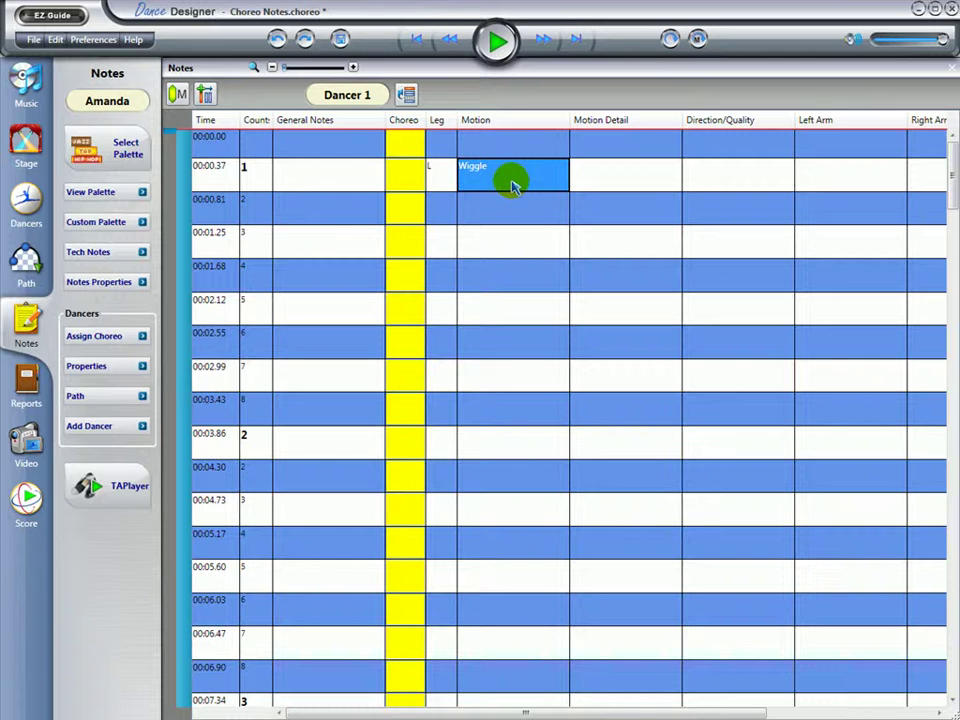
left_click(510, 177)
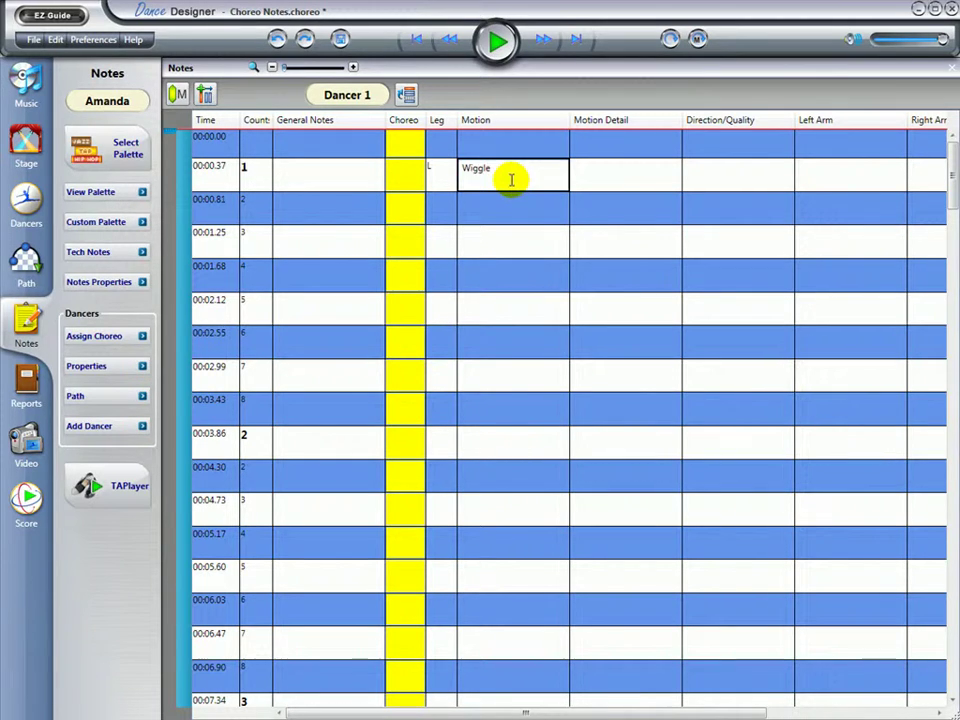
type("Pirouette")
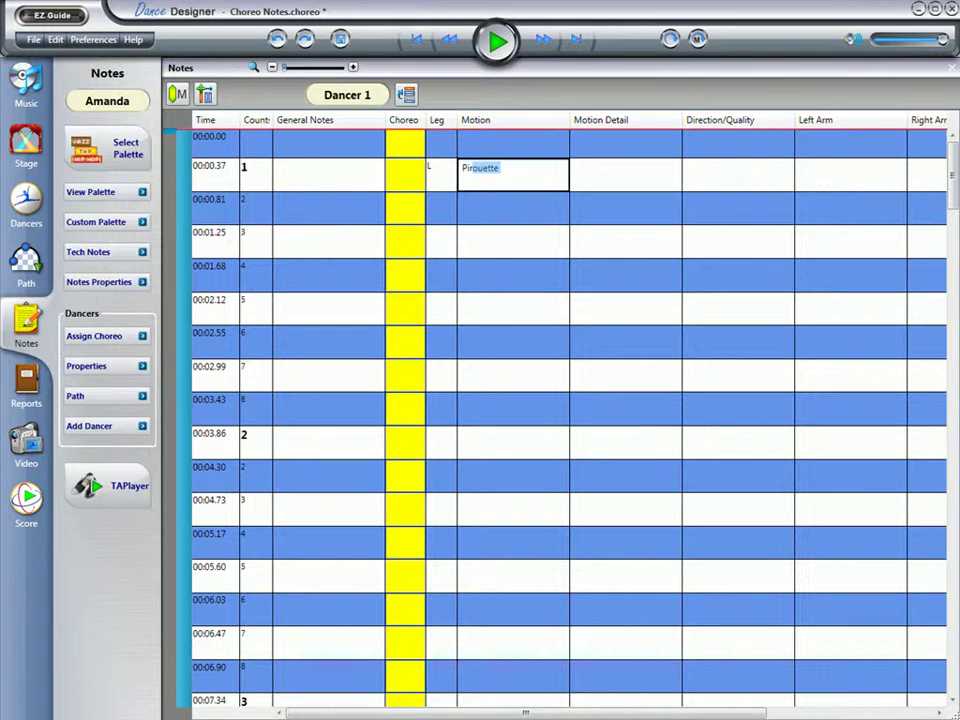
Step: Set the first count's motion detail to Triple (outside) and its direction/quality to Flowing
left_click(610, 178)
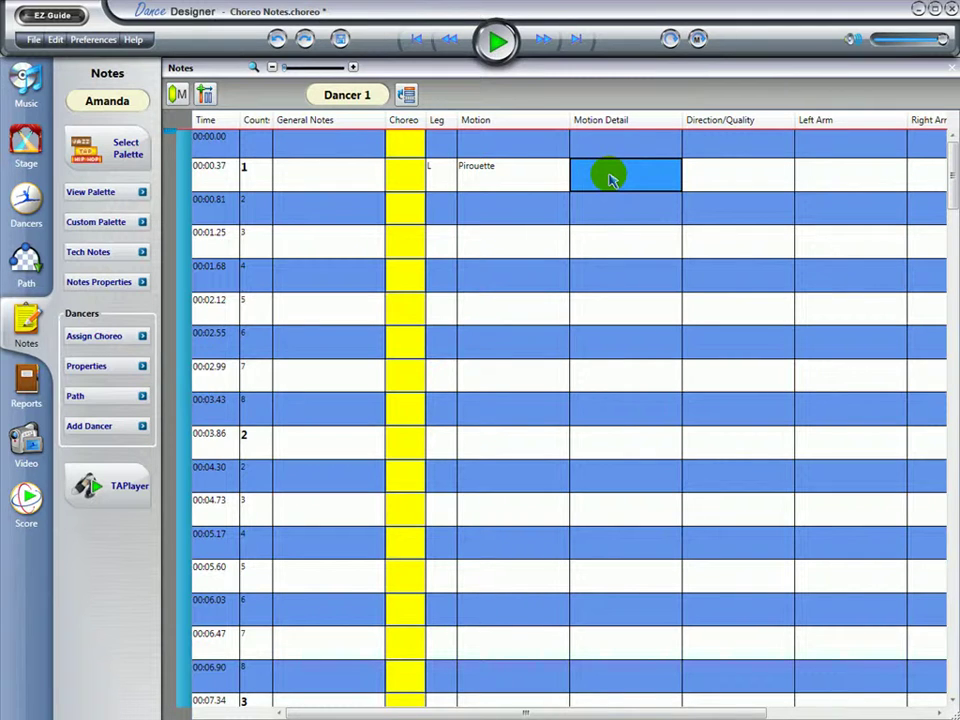
left_click(610, 178)
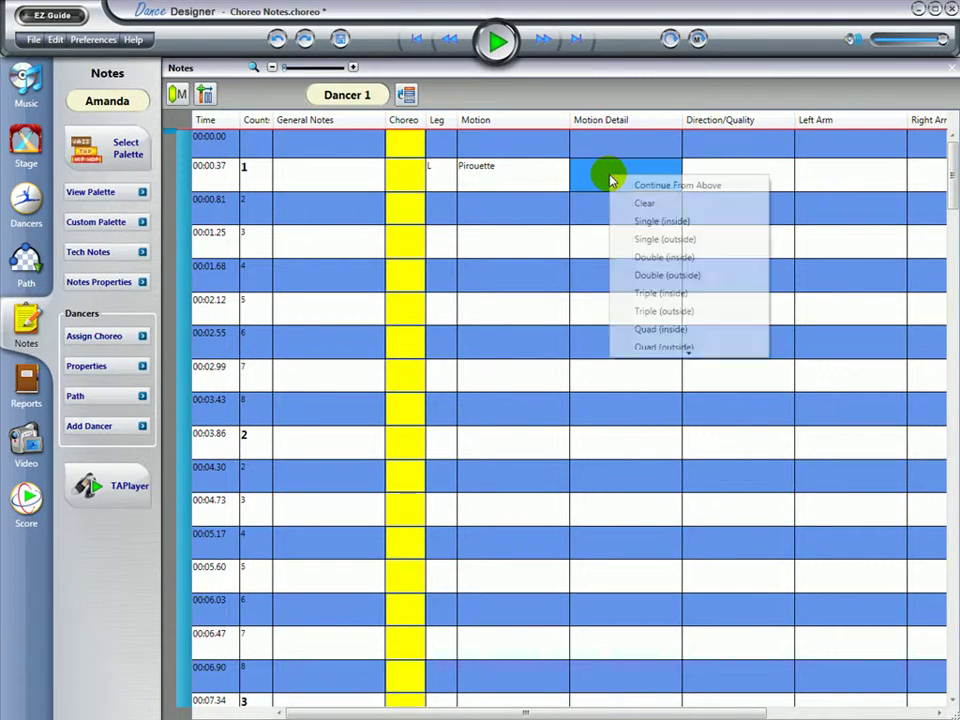
left_click(678, 311)
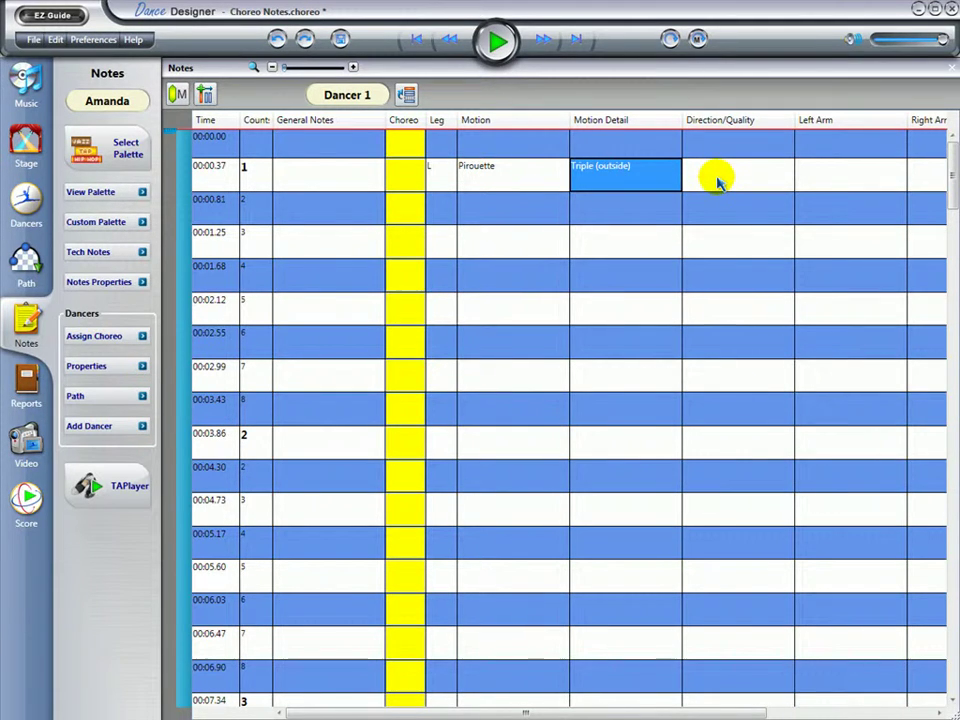
left_click(718, 179)
left_click(717, 177)
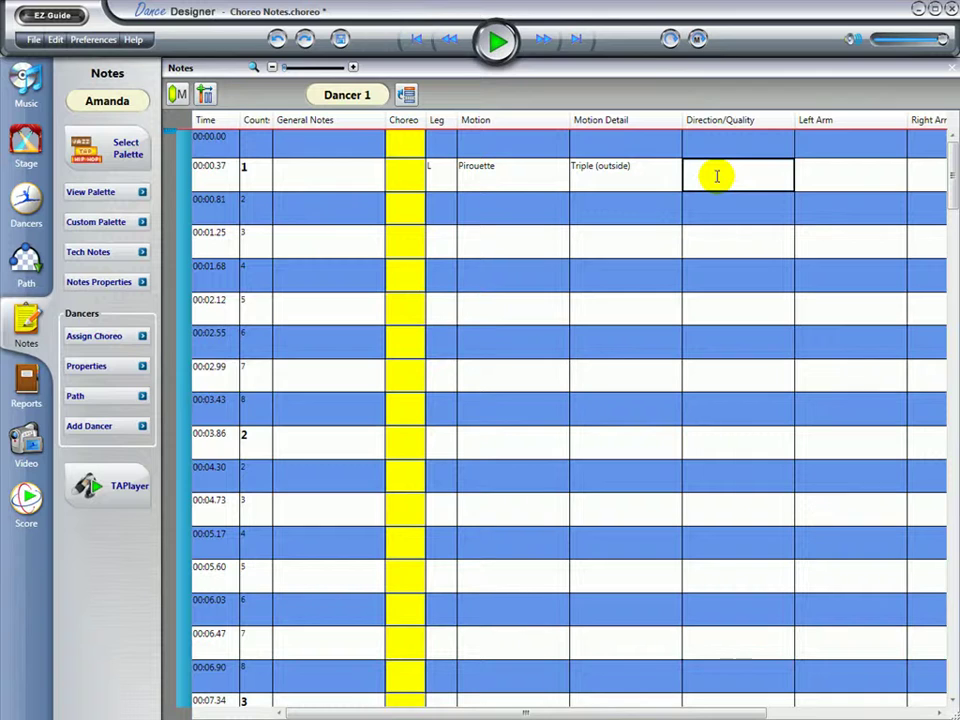
type("Flowing")
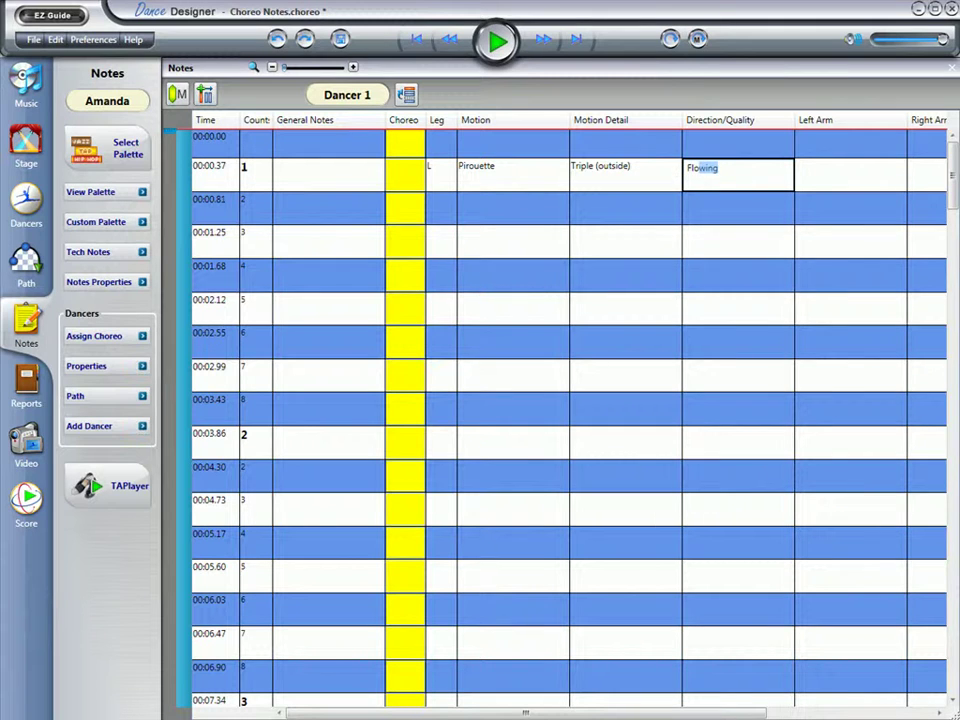
Step: Enter First as Dancer 1's left arm position on the first count
left_click(826, 174)
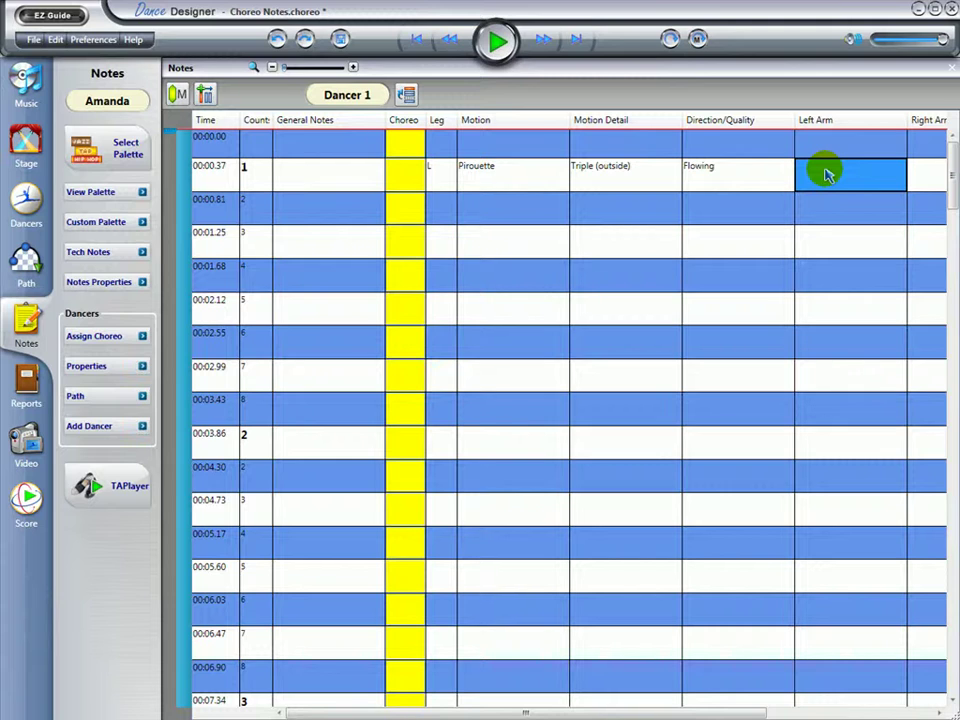
left_click(826, 174)
type("f")
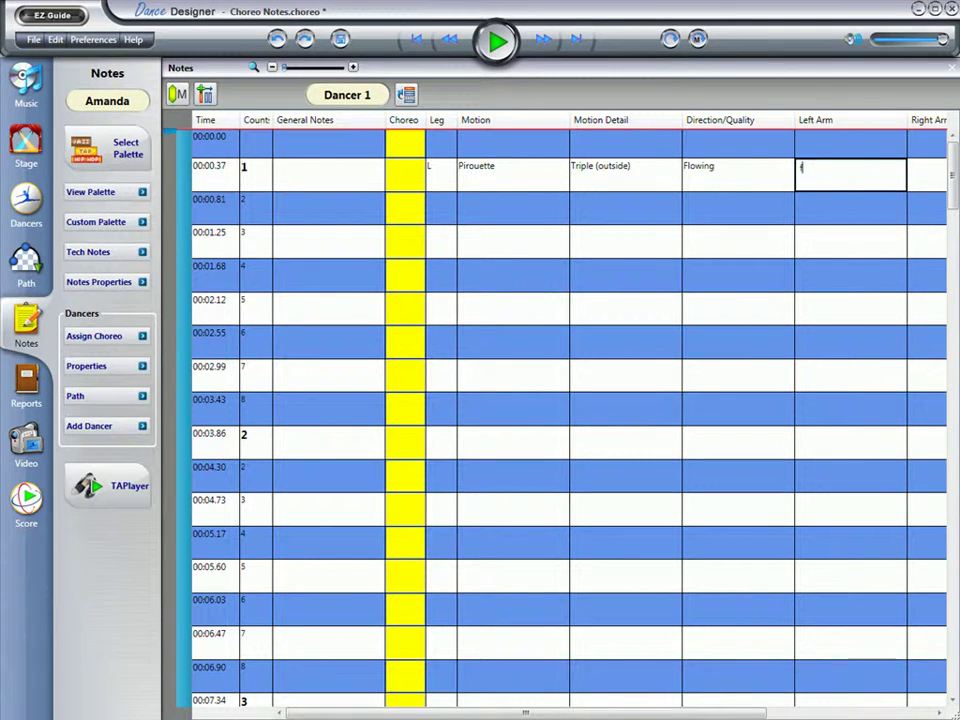
type("irst")
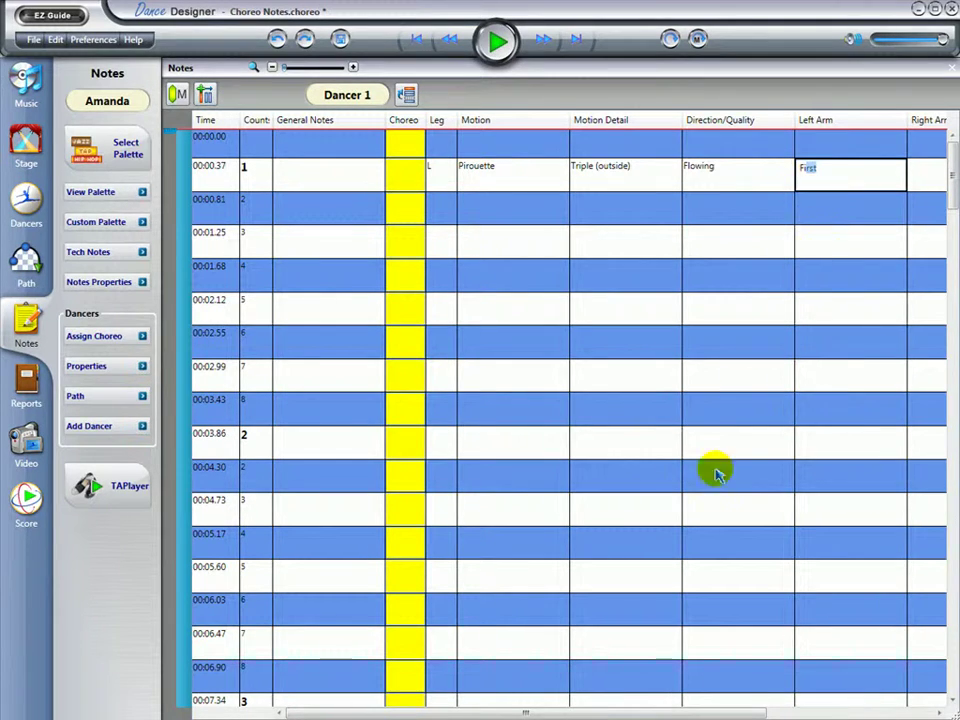
left_click_drag(686, 707, 915, 713)
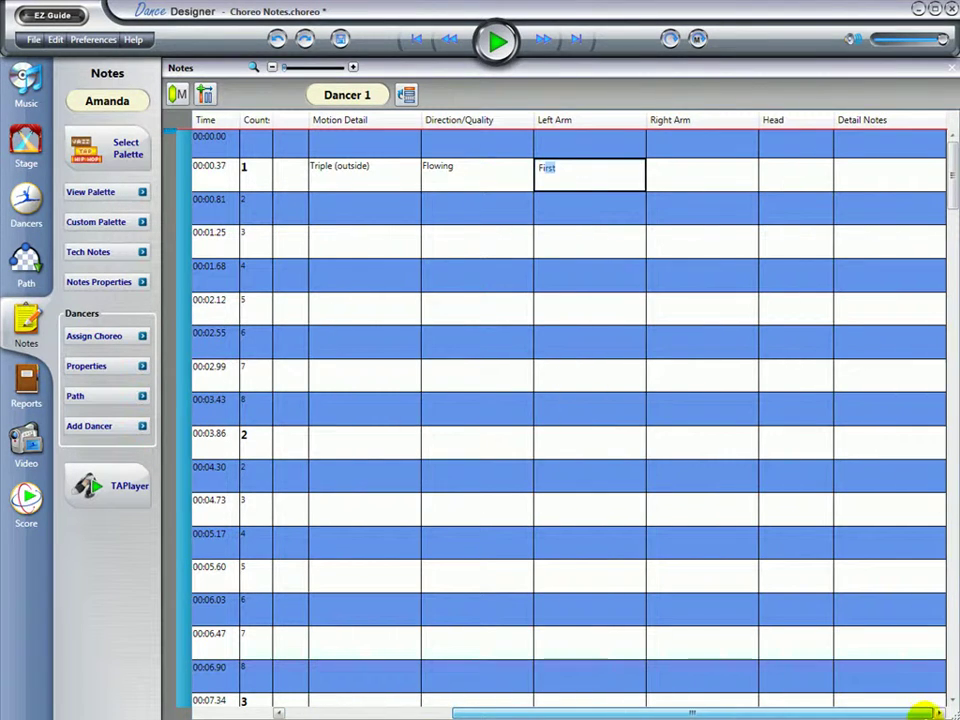
left_click(788, 186)
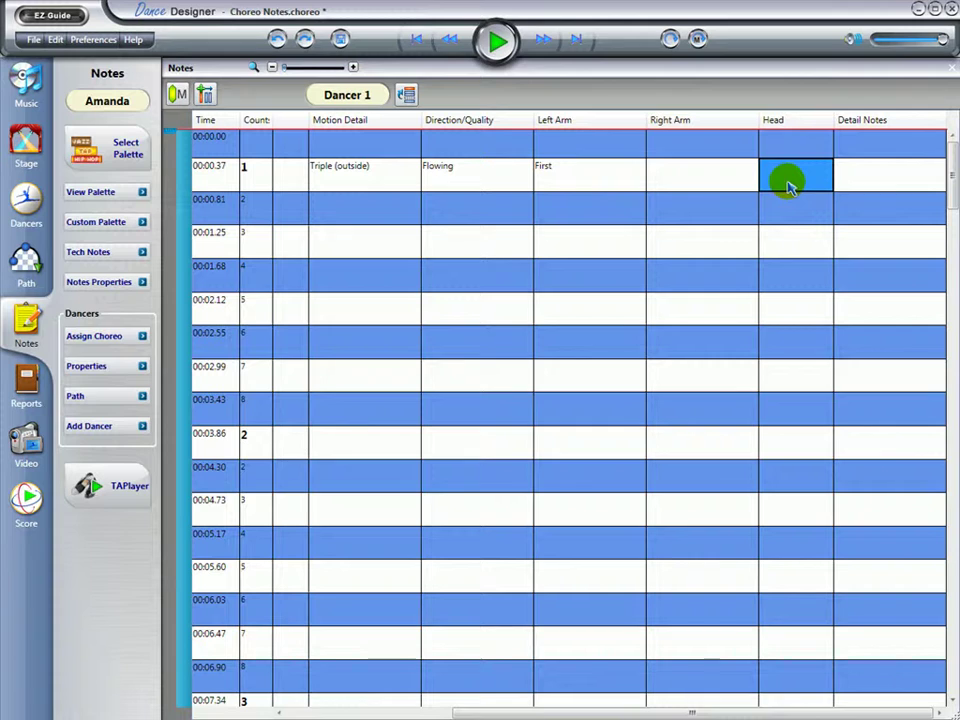
left_click(874, 187)
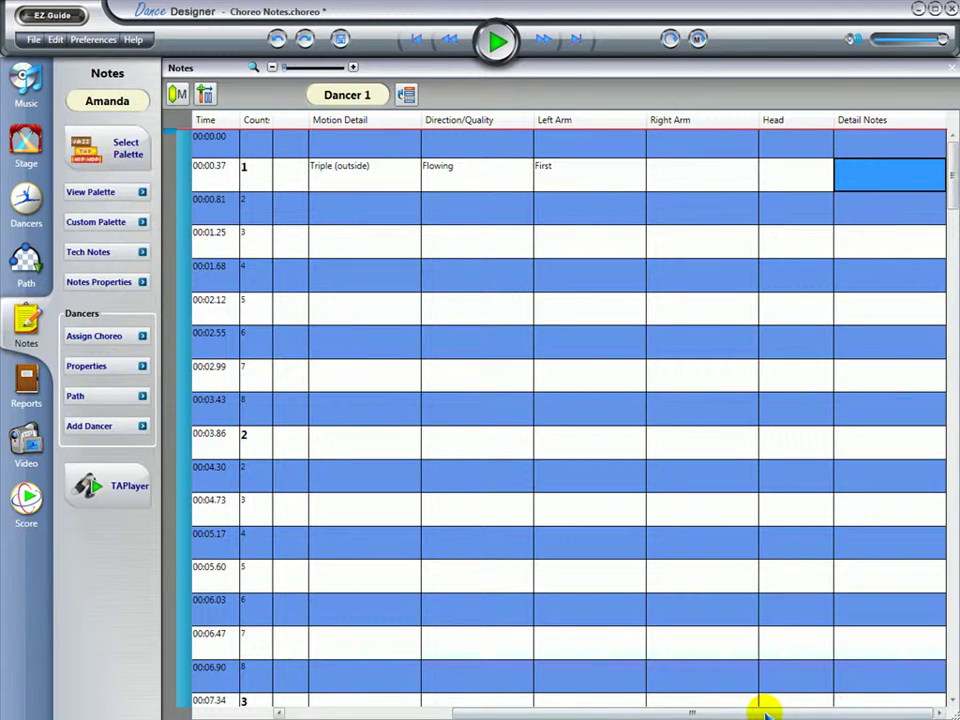
left_click_drag(765, 710, 551, 707)
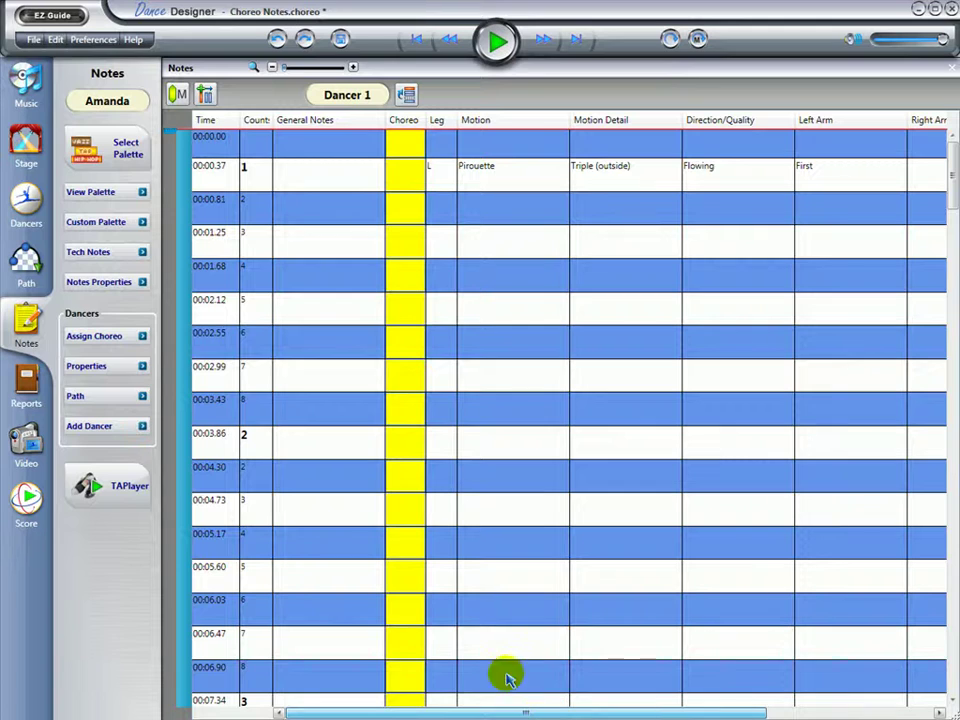
left_click(475, 207)
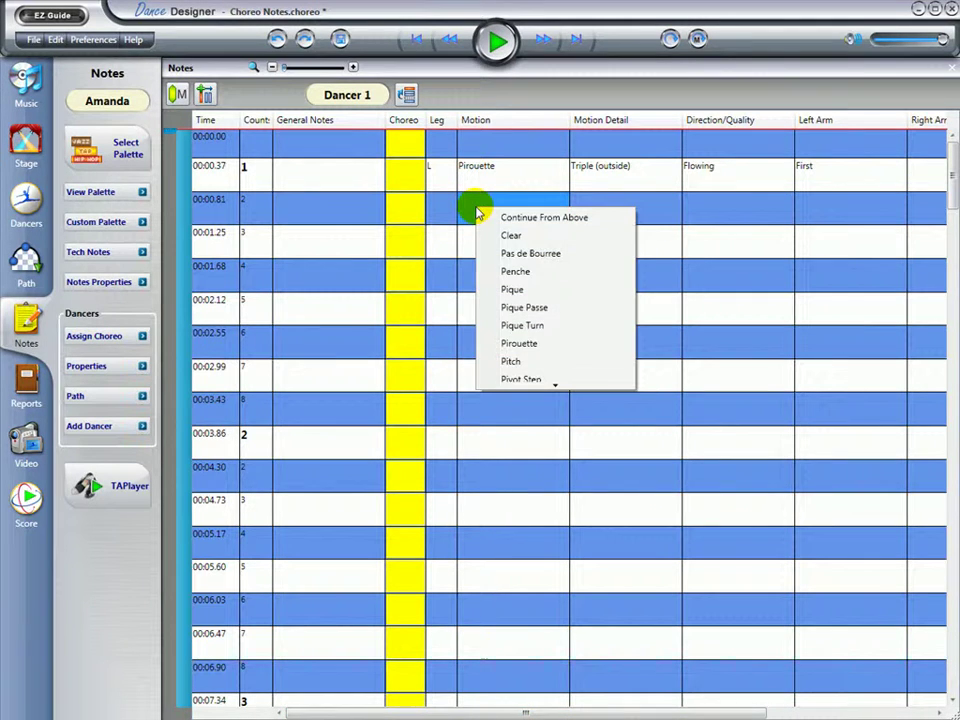
left_click(476, 208)
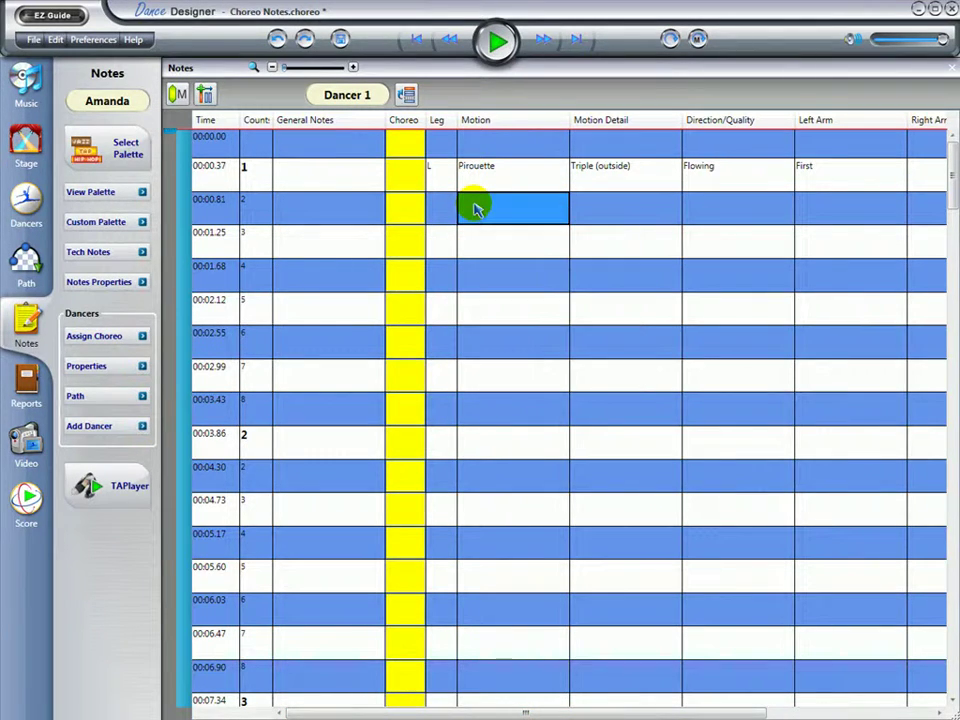
left_click(474, 205)
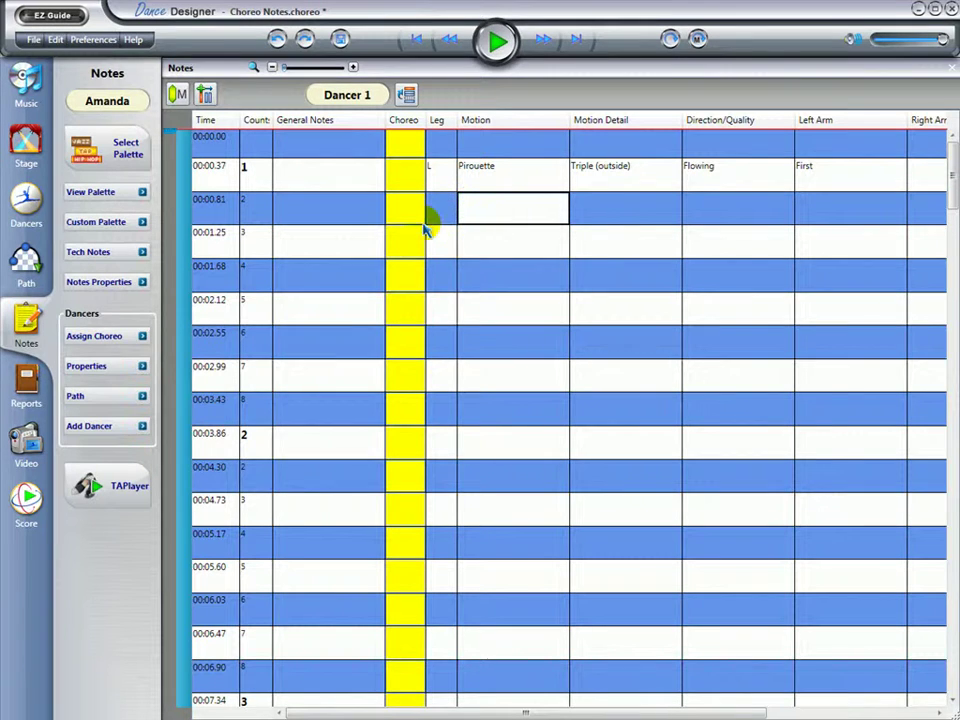
Step: Hide the Choreo, Direction/Quality, Left Arm, Right Arm, Head and Detail Notes columns through the notes properties
left_click(145, 284)
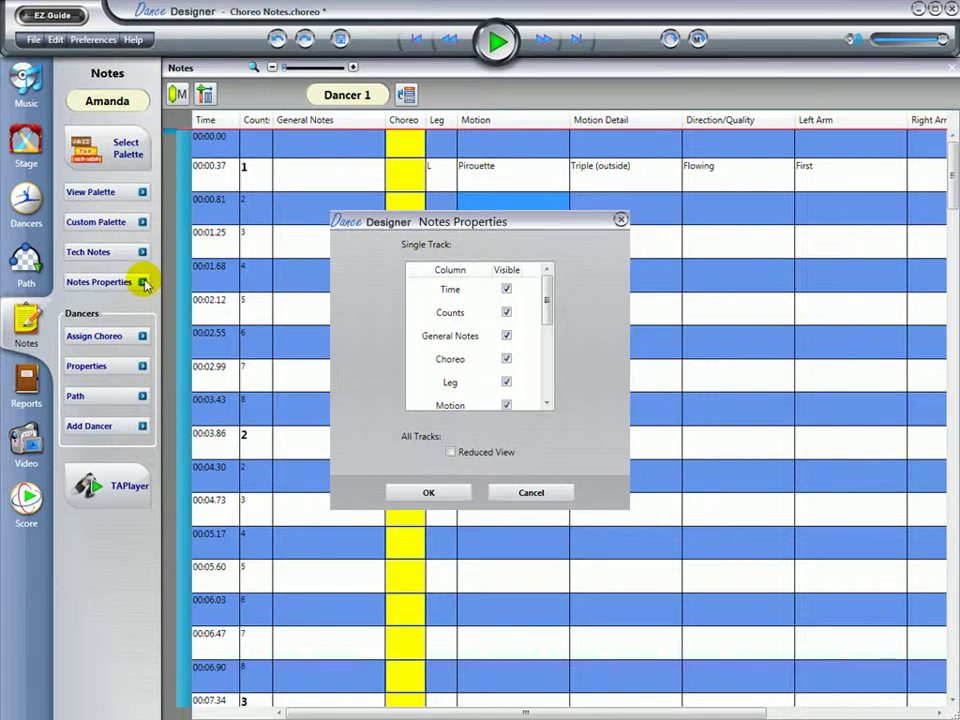
left_click(507, 360)
left_click_drag(547, 325, 551, 403)
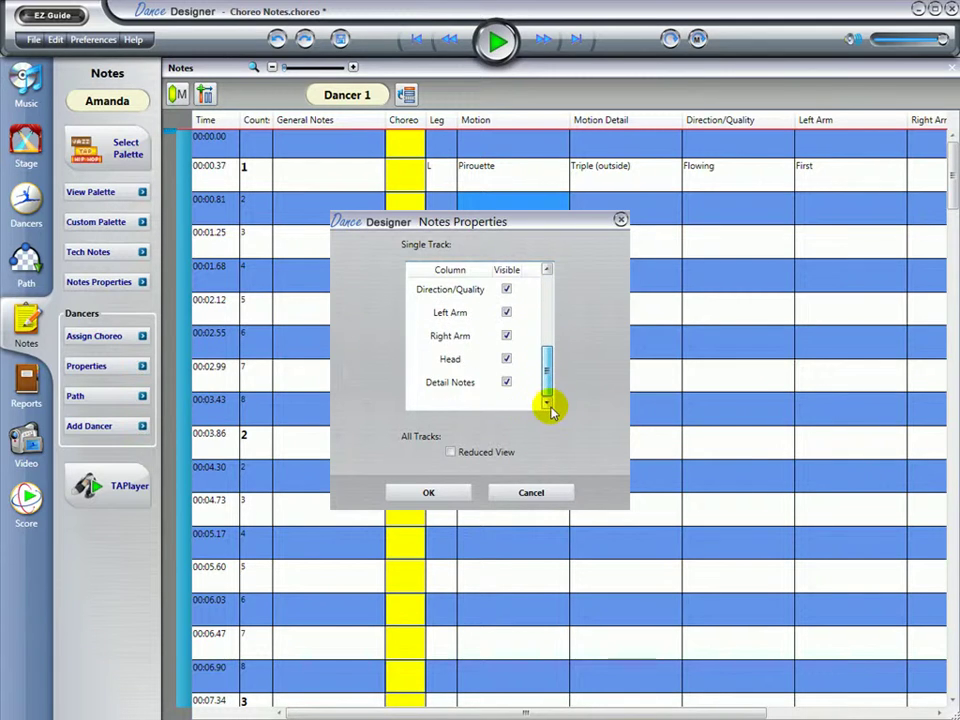
left_click(507, 289)
left_click(507, 314)
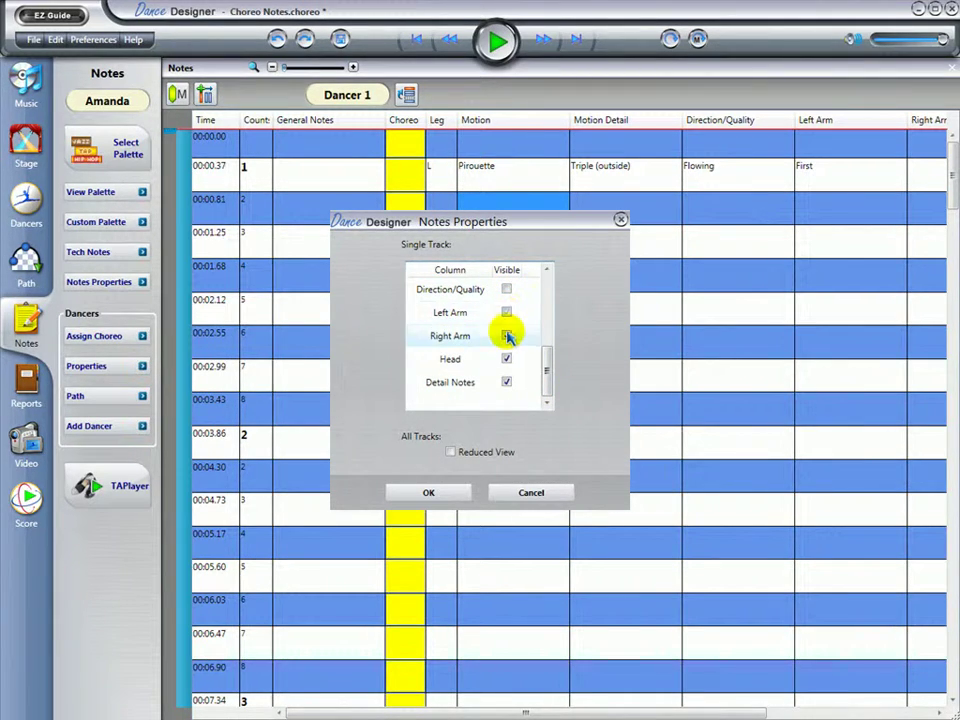
left_click(507, 336)
left_click(507, 359)
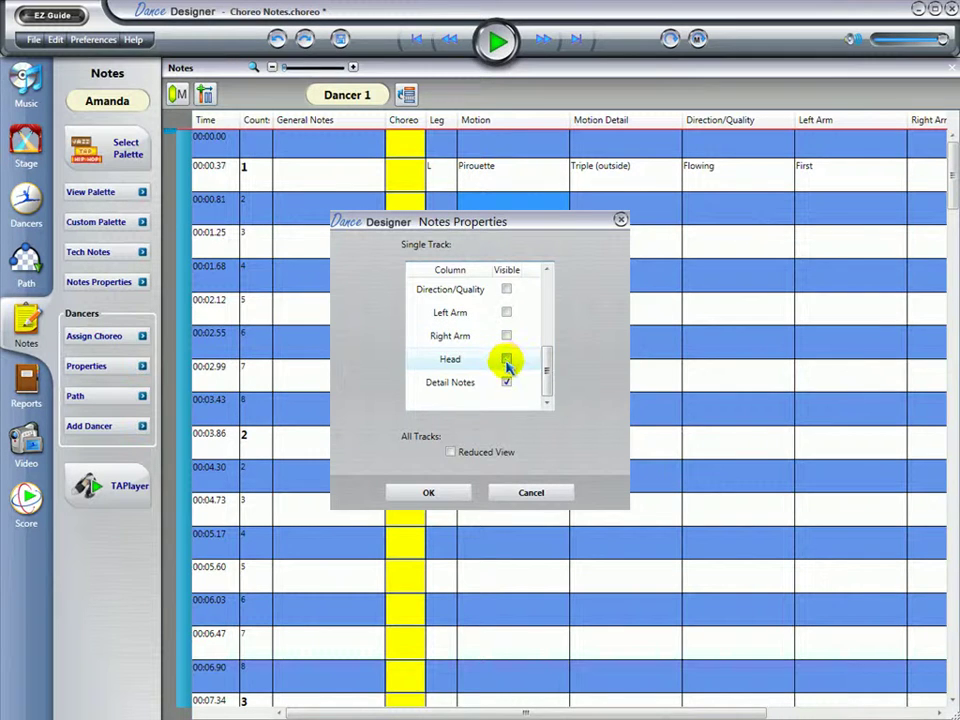
left_click(507, 382)
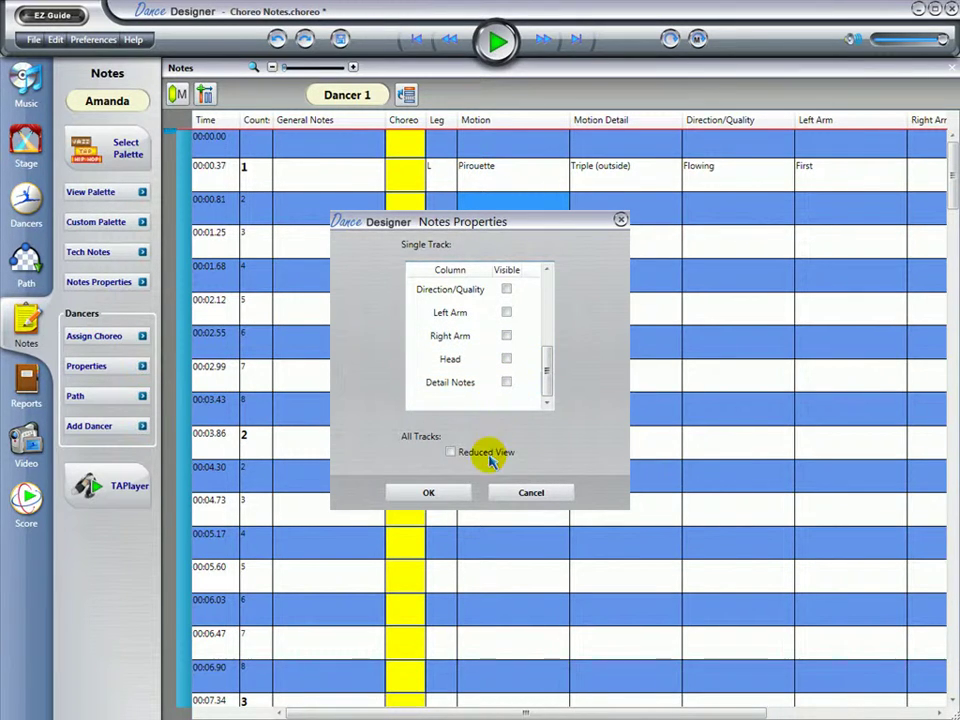
left_click(461, 492)
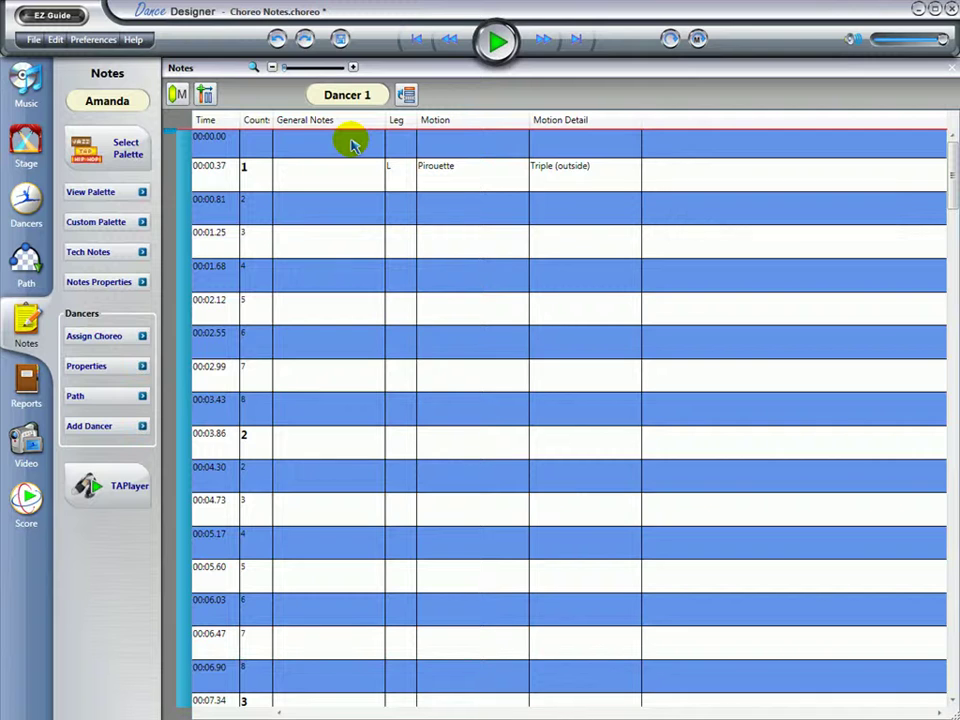
Step: Switch the notes to the Choreo 1 track and make Jazz-Lyrical the active palette
left_click(408, 96)
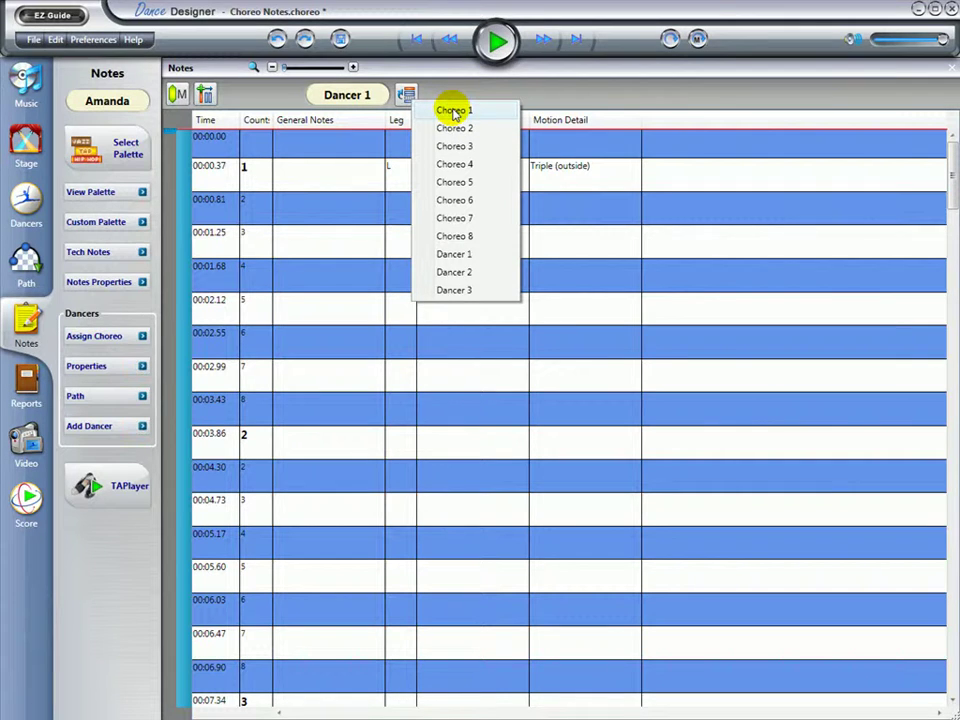
left_click(453, 111)
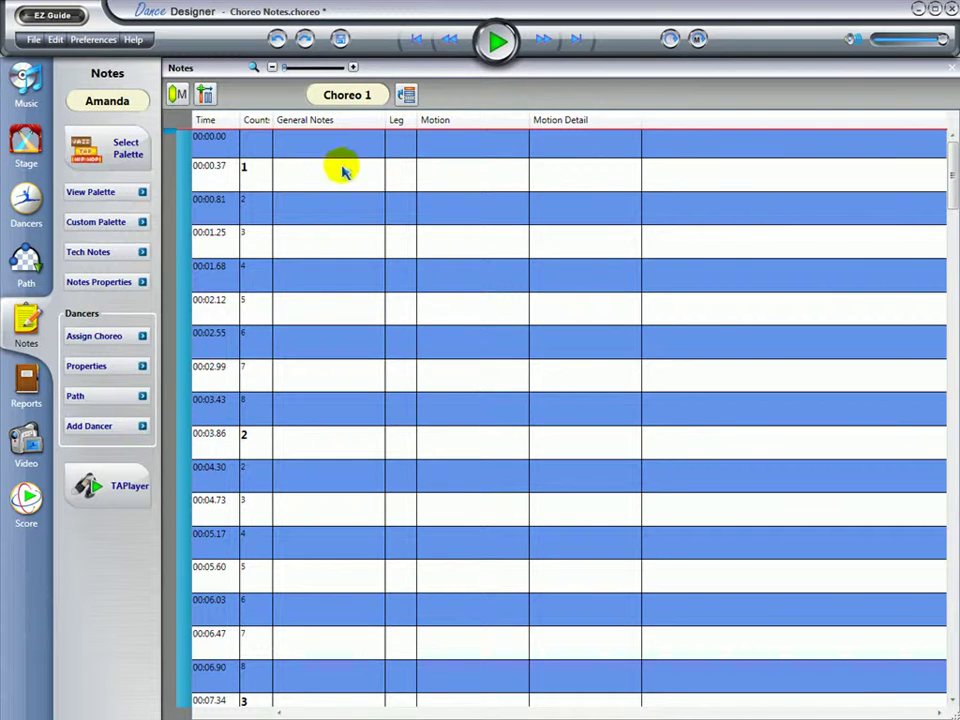
left_click(130, 147)
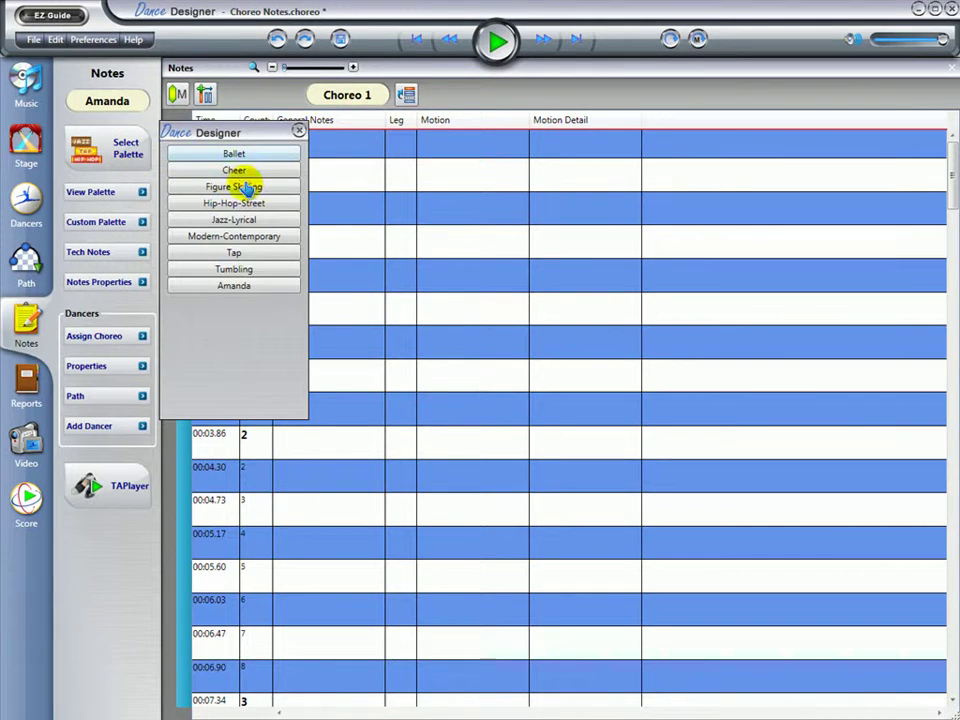
left_click(246, 219)
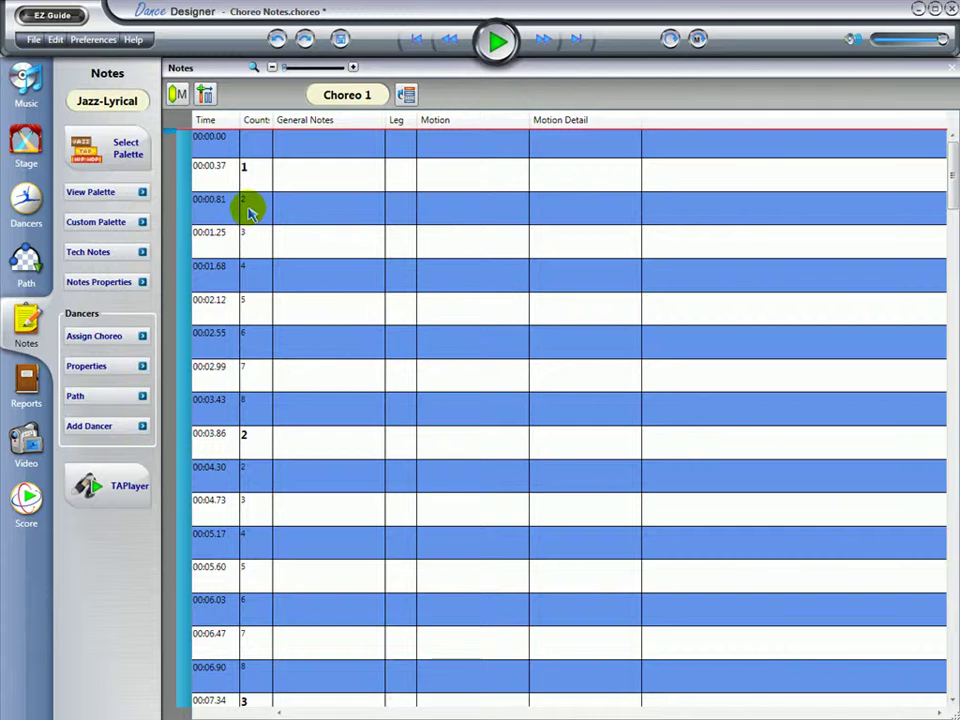
Step: Enter "Entrance from SL and SR" as the general note on the first count of Choreo 1
left_click(301, 180)
left_click(301, 180)
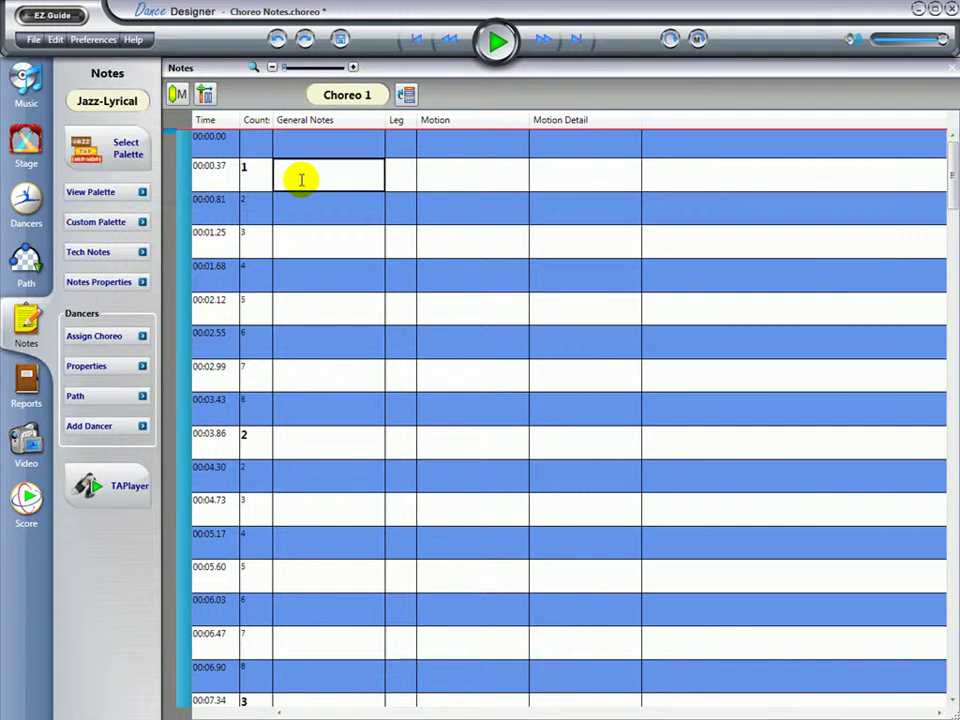
type("Entr")
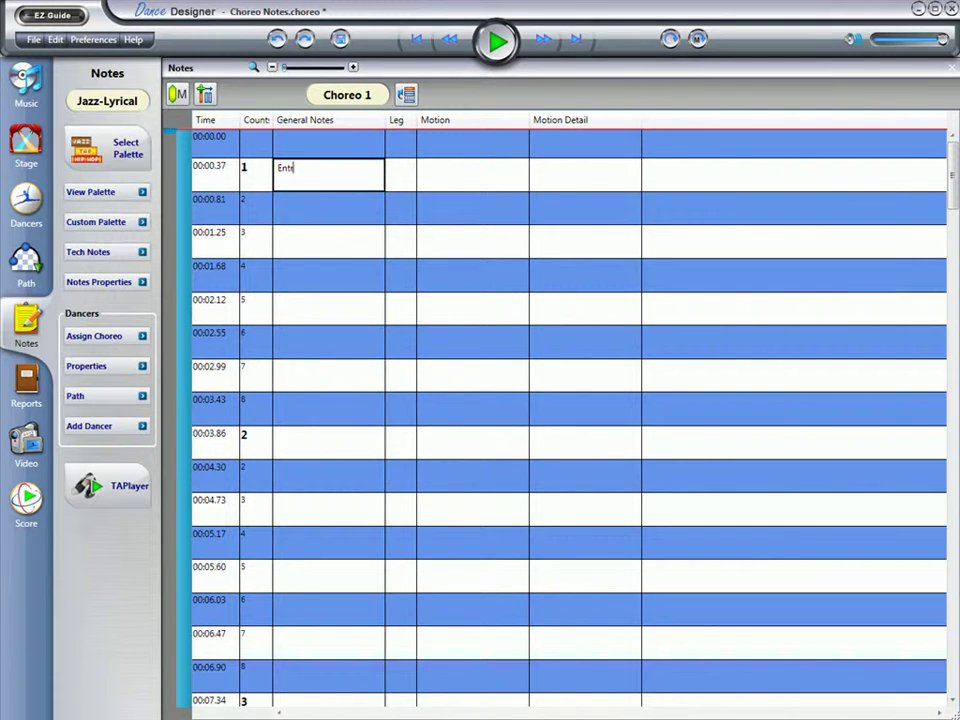
type("ance from SL and SR")
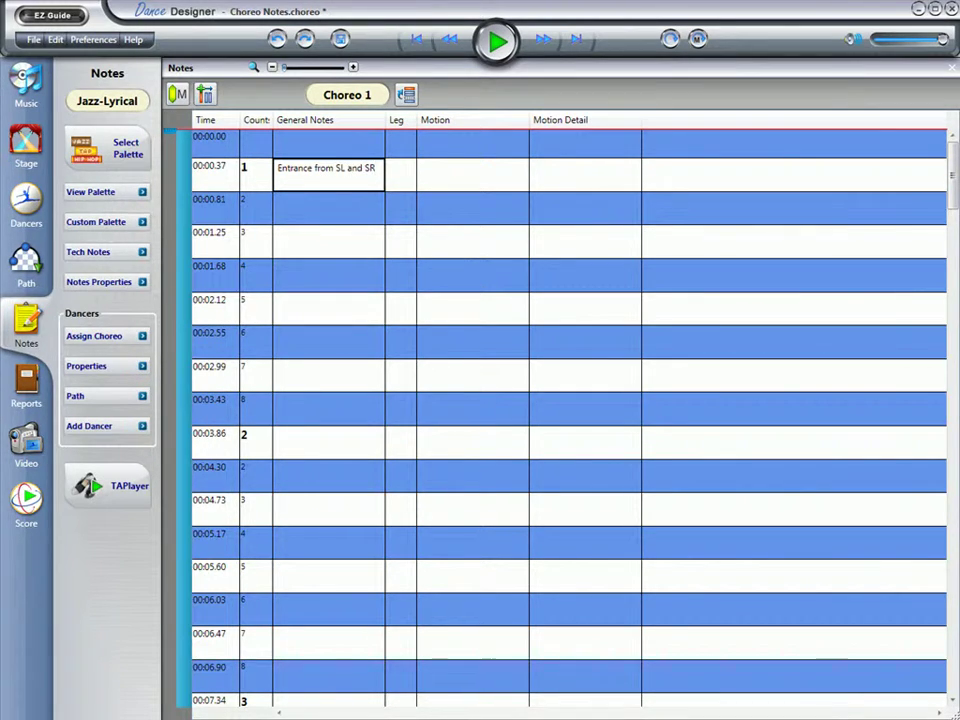
Step: On the first count of Choreo 1, set the leg to L, the motion to Walking and the motion detail to Fosse
left_click(398, 174)
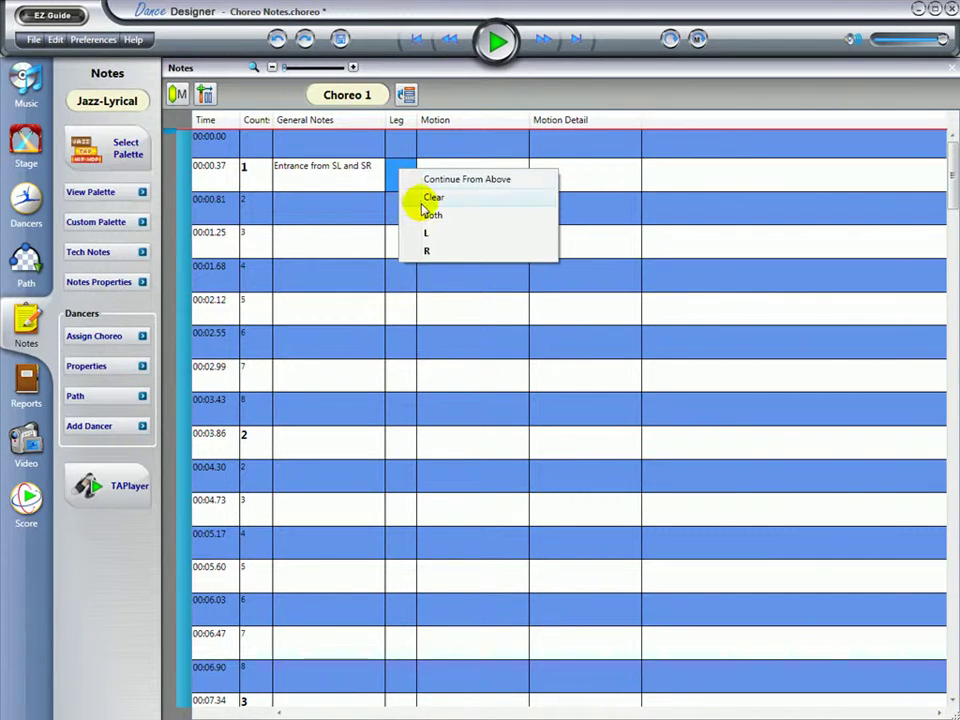
left_click(431, 232)
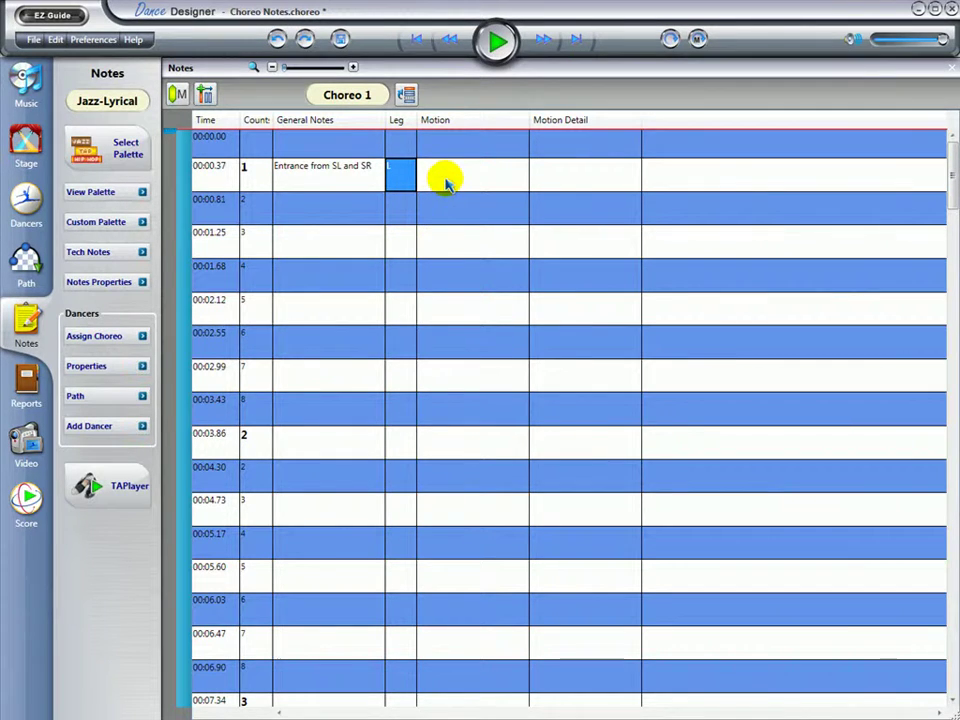
left_click(446, 181)
type("W")
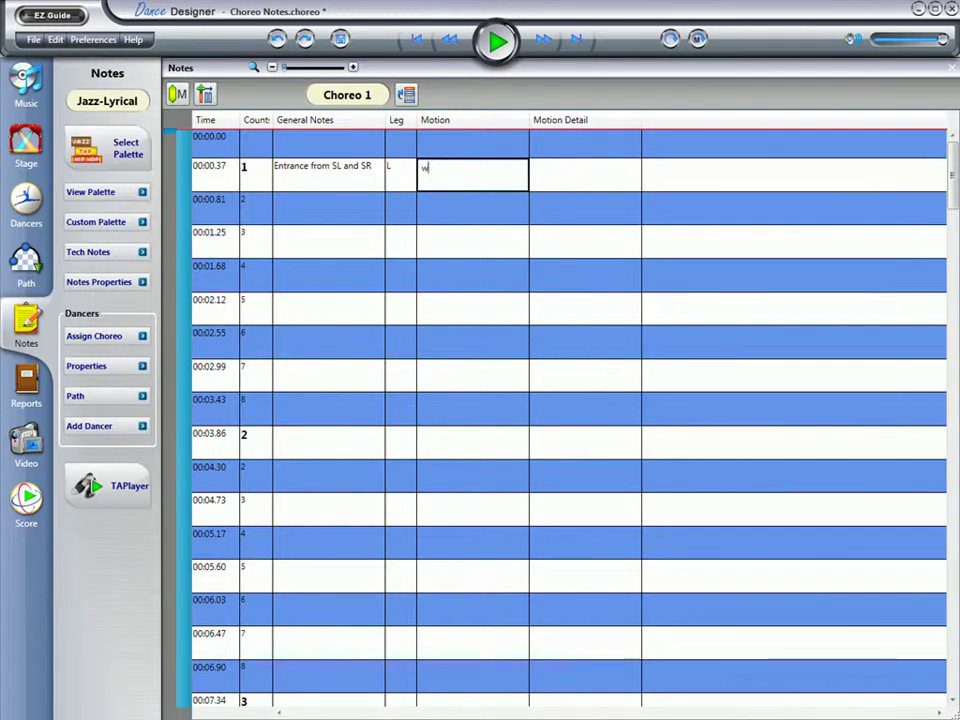
type("alking")
left_click(537, 175)
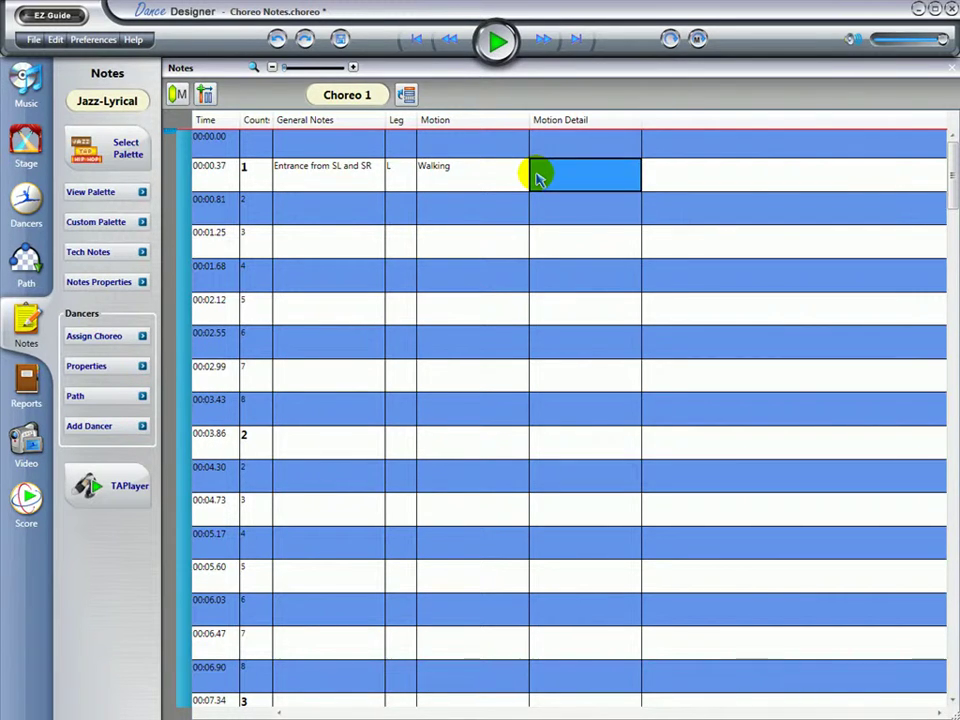
left_click(535, 172)
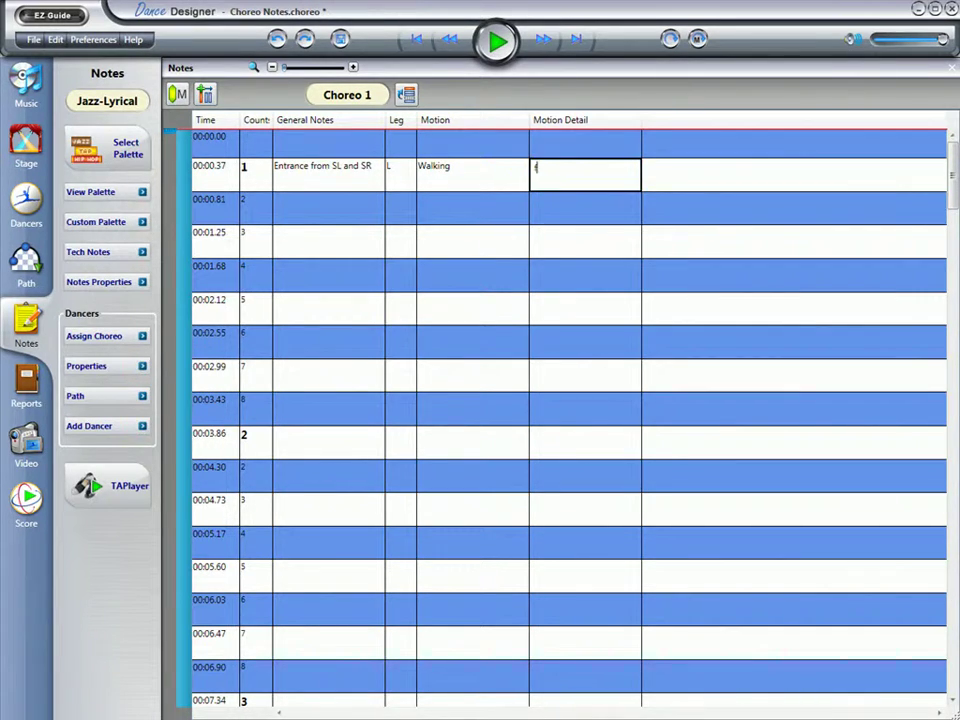
type("Fosse")
Step: Continue the Walking motion from above through counts 2 to 8 of the first eight
left_click(487, 209)
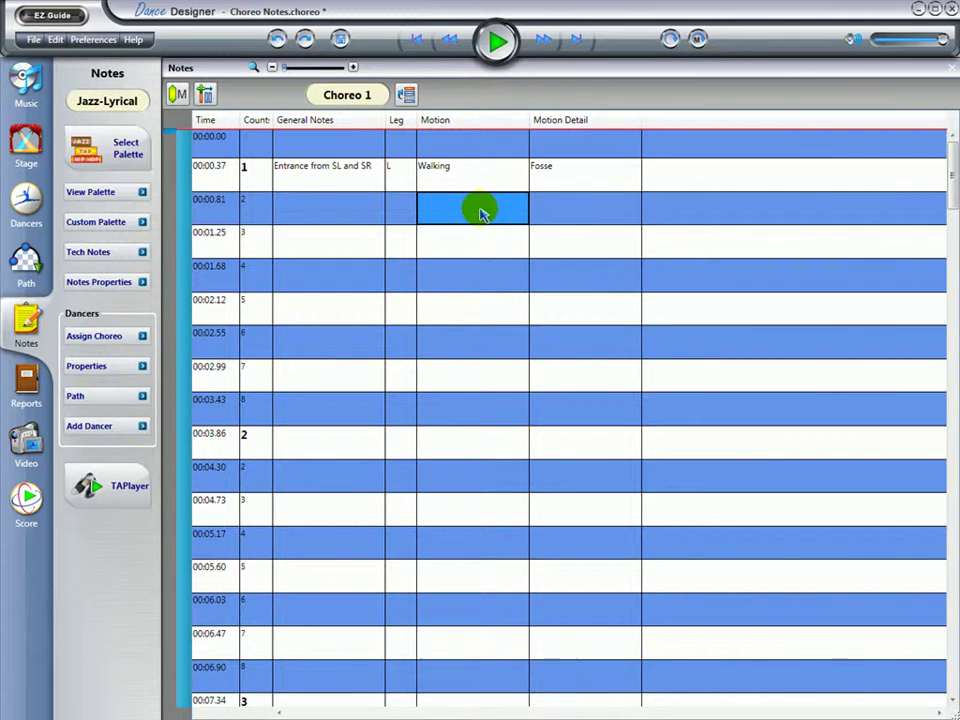
left_click(486, 218)
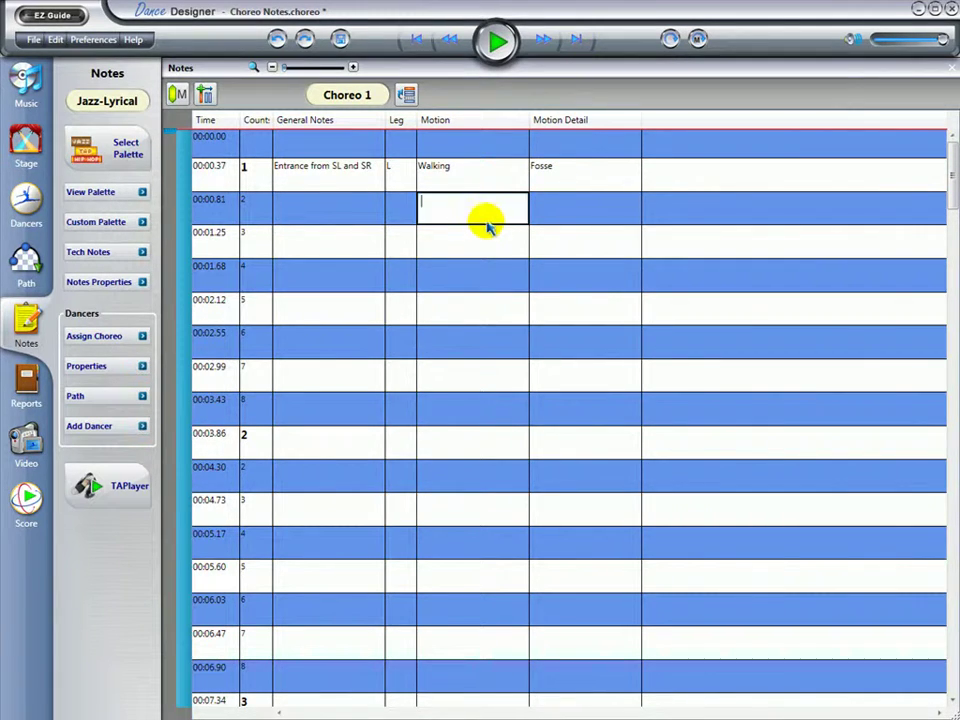
left_click(482, 236)
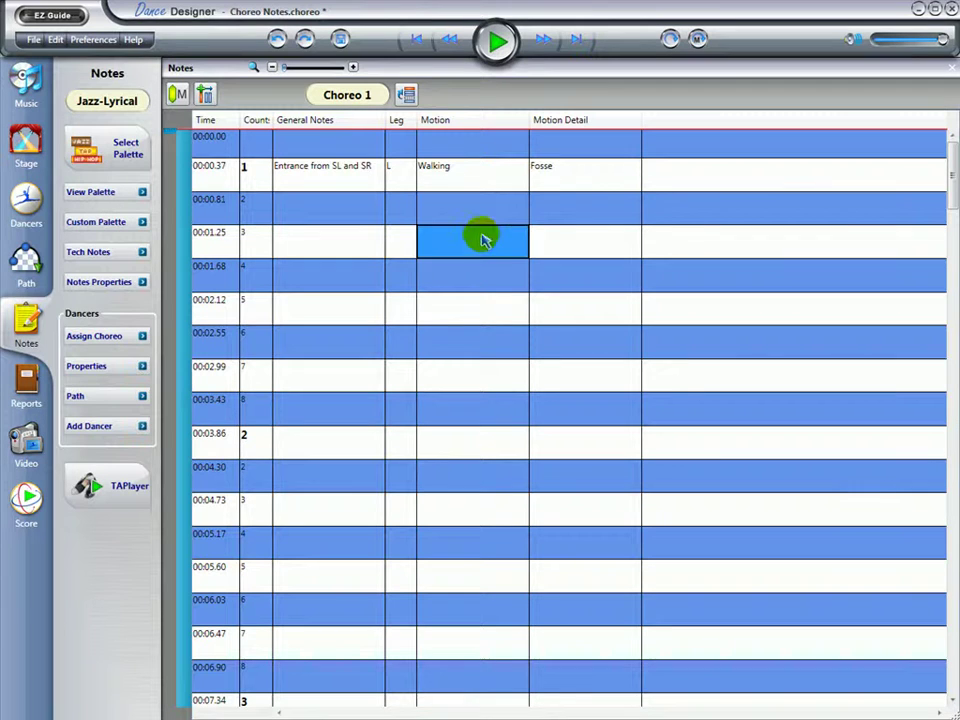
left_click(485, 222)
left_click_drag(486, 222, 455, 414)
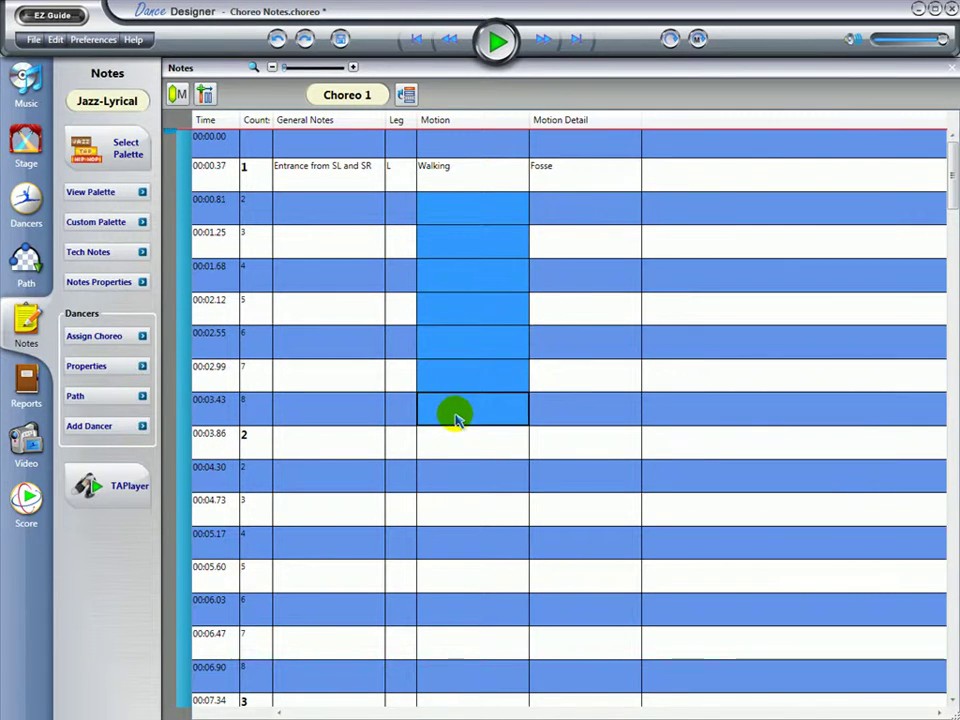
right_click(457, 420)
left_click(488, 425)
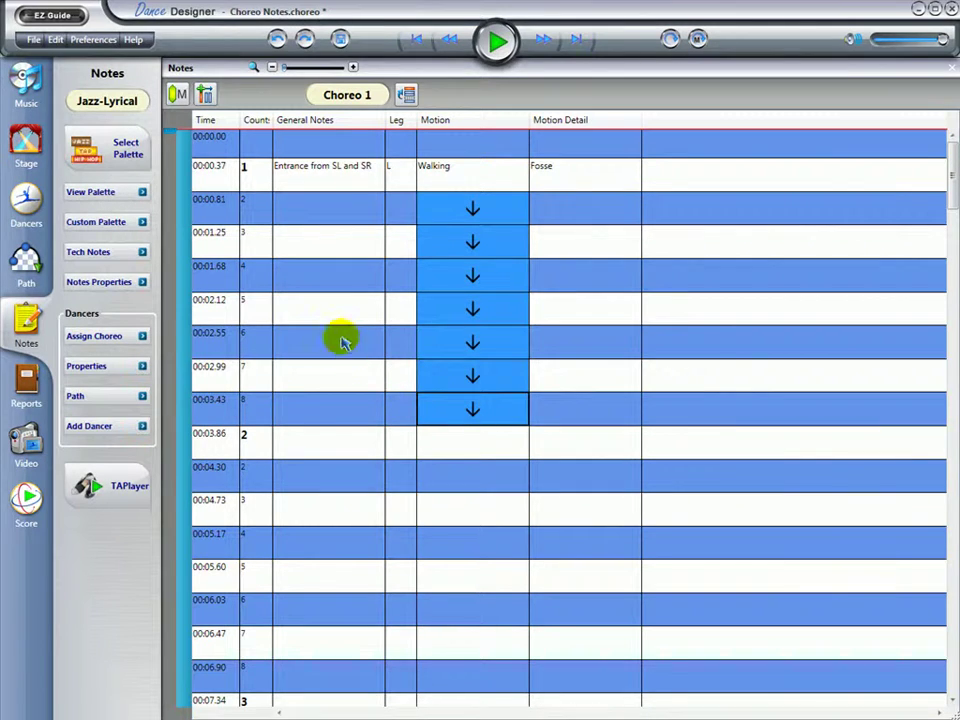
Step: Enter "Arm Accent on down beat" as the general note on count 5 of the first eight
left_click(327, 305)
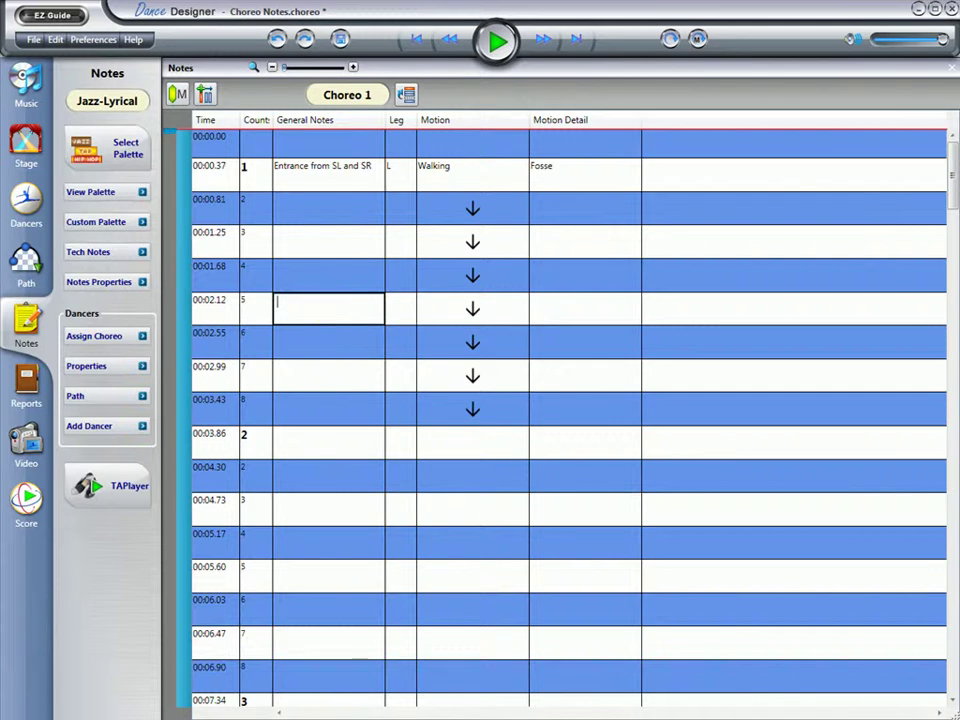
type("Are")
type("m Accen")
type("t")
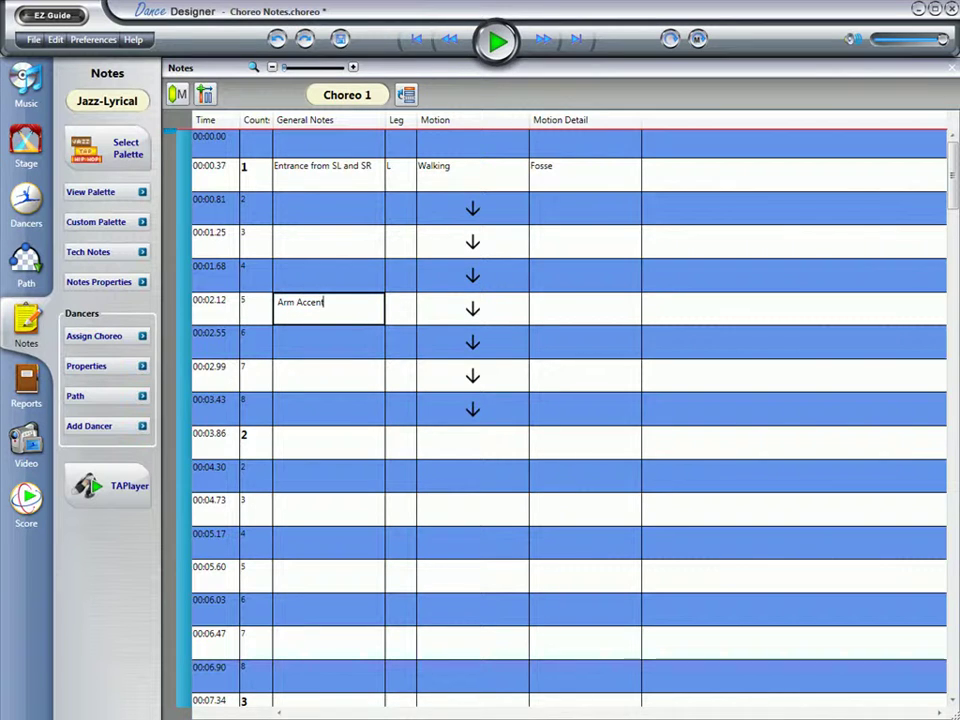
type(" on down beat")
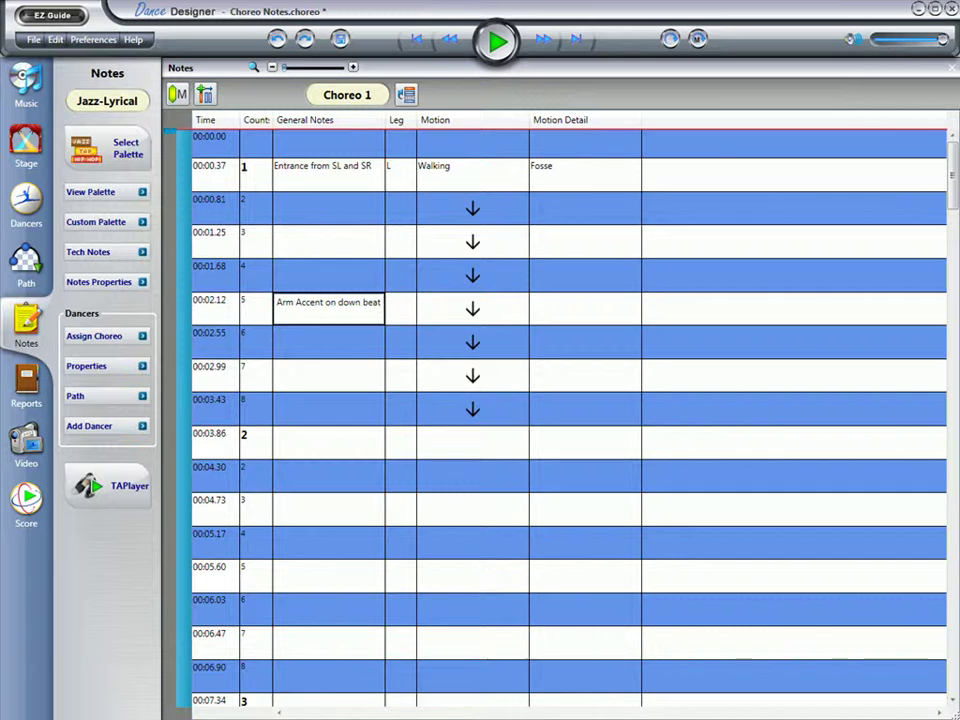
Step: On the first count of the second eight, enter "Girls" as the general note and set the leg to L
left_click(320, 451)
left_click(320, 450)
type("G")
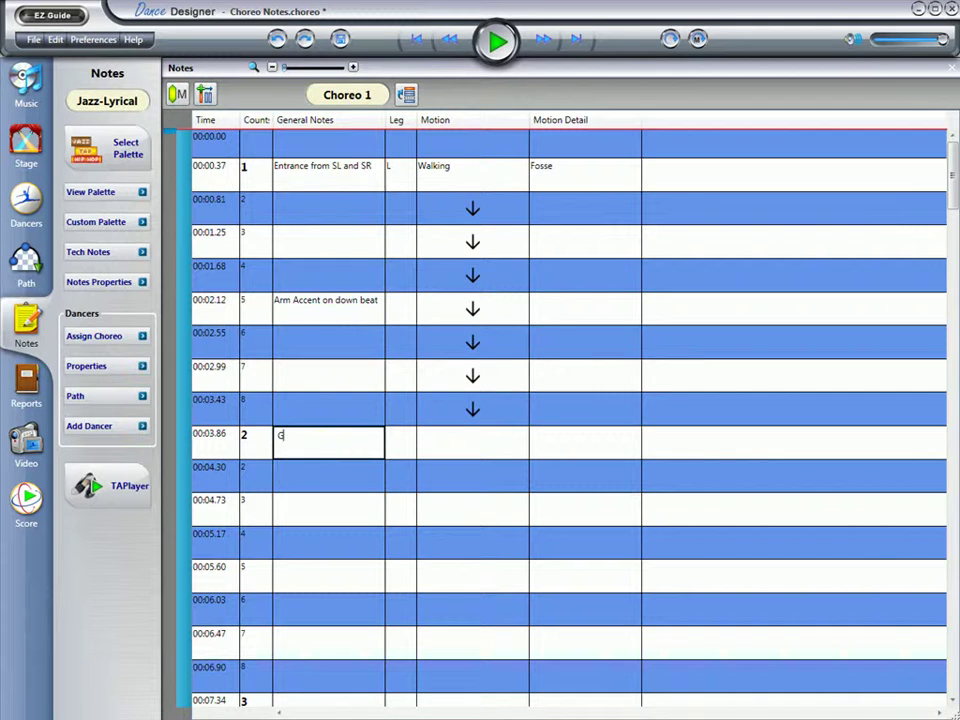
type("irls")
left_click(392, 442)
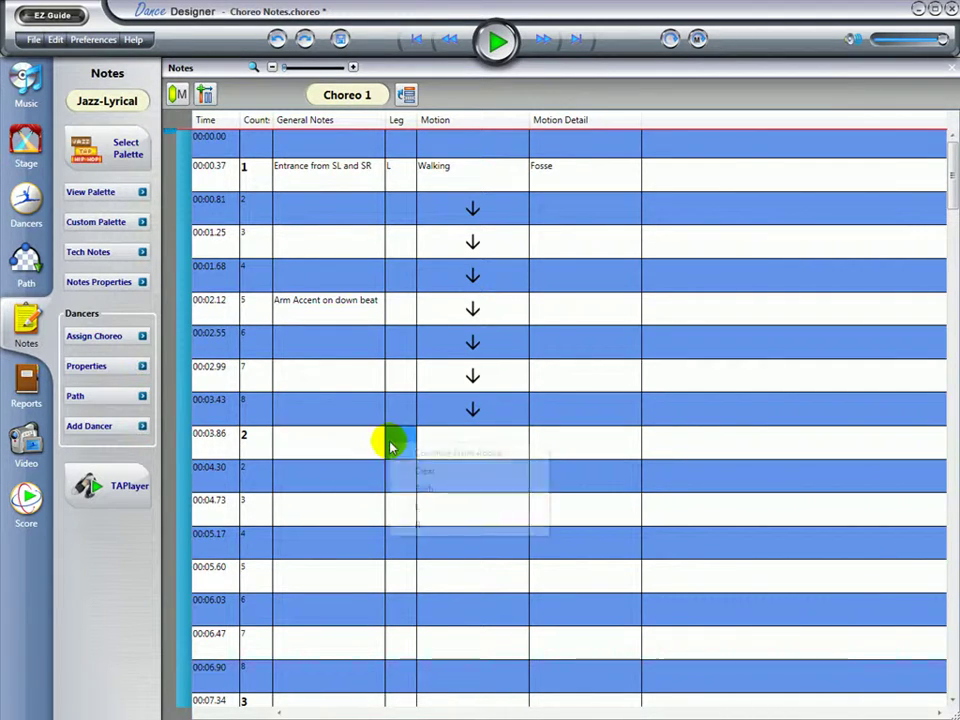
left_click(432, 507)
Step: Add a Pirouette motion with Double (outside) detail to the Girls count and continue the motion onto count 2
left_click(456, 443)
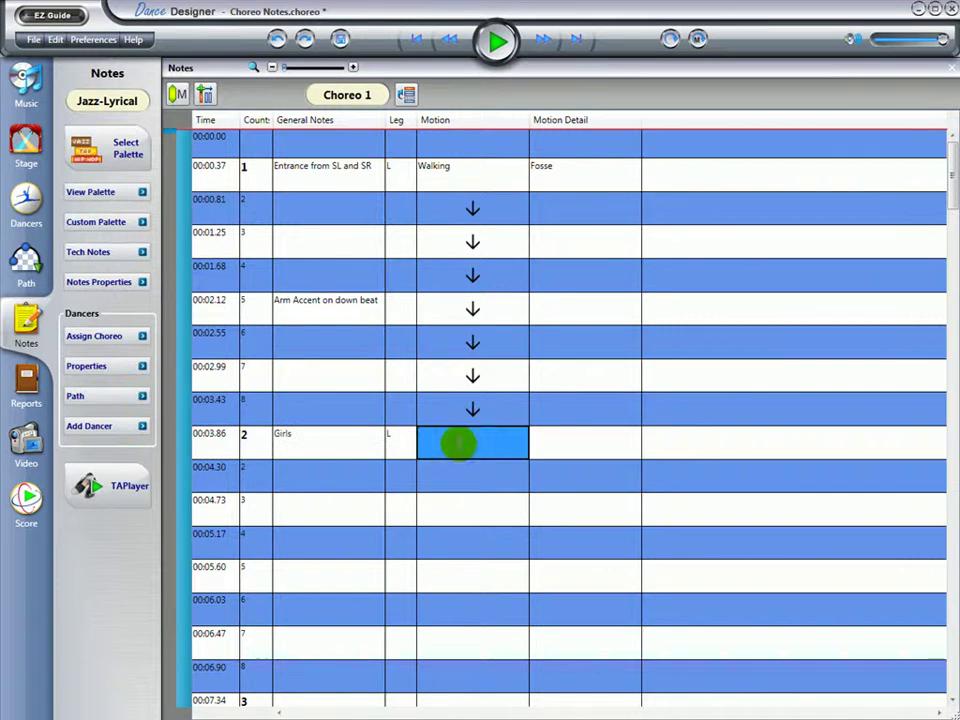
type("Pirouette")
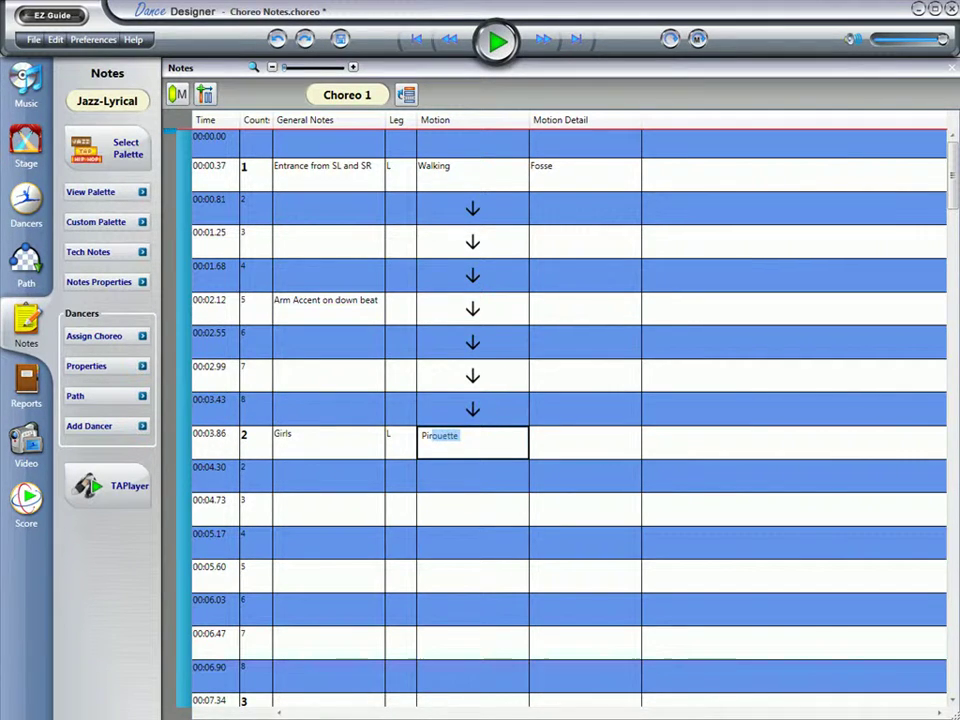
left_click(541, 447)
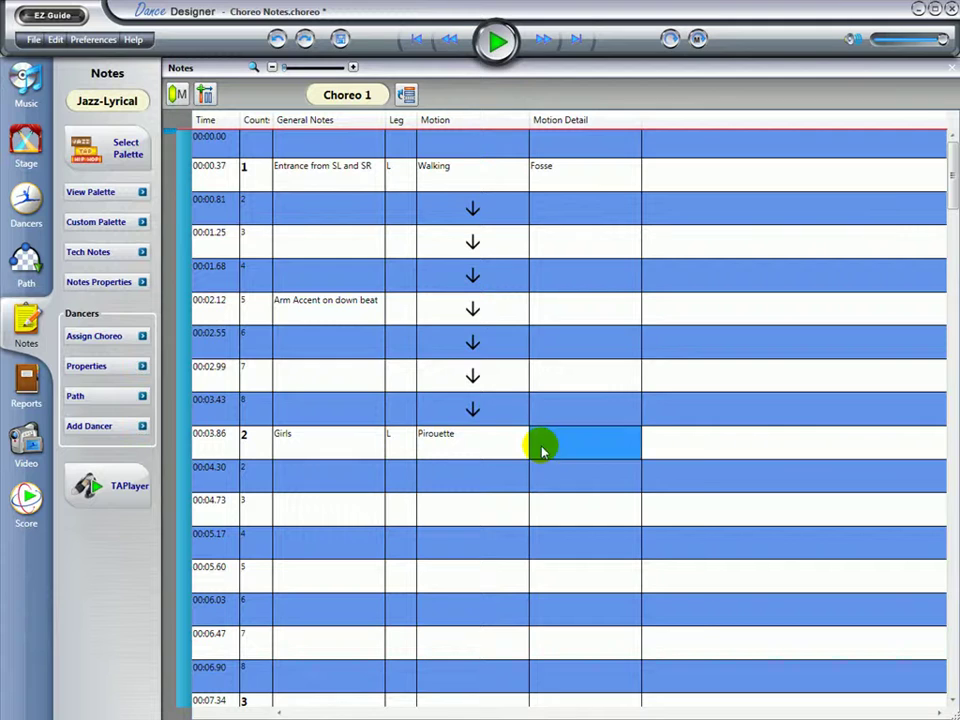
left_click(615, 546)
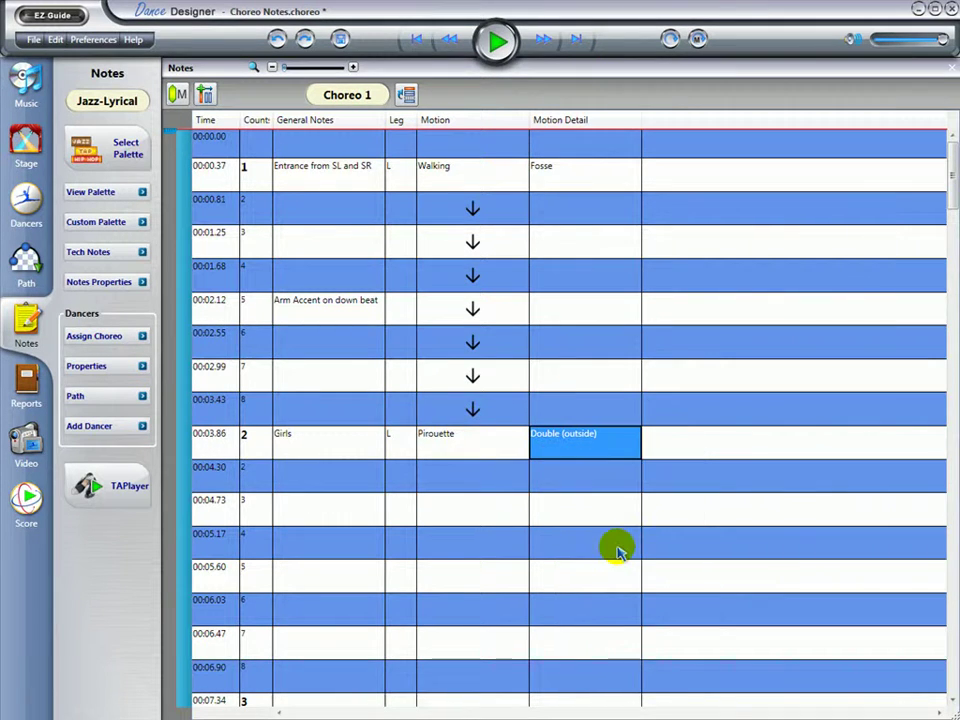
left_click(463, 479)
left_click(463, 478)
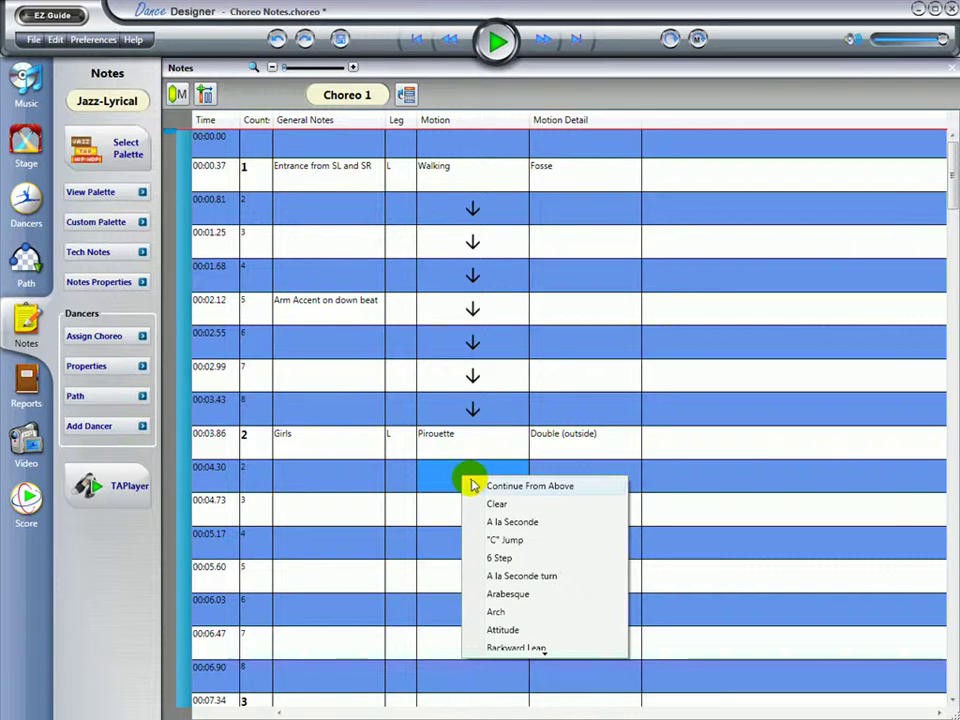
left_click(501, 487)
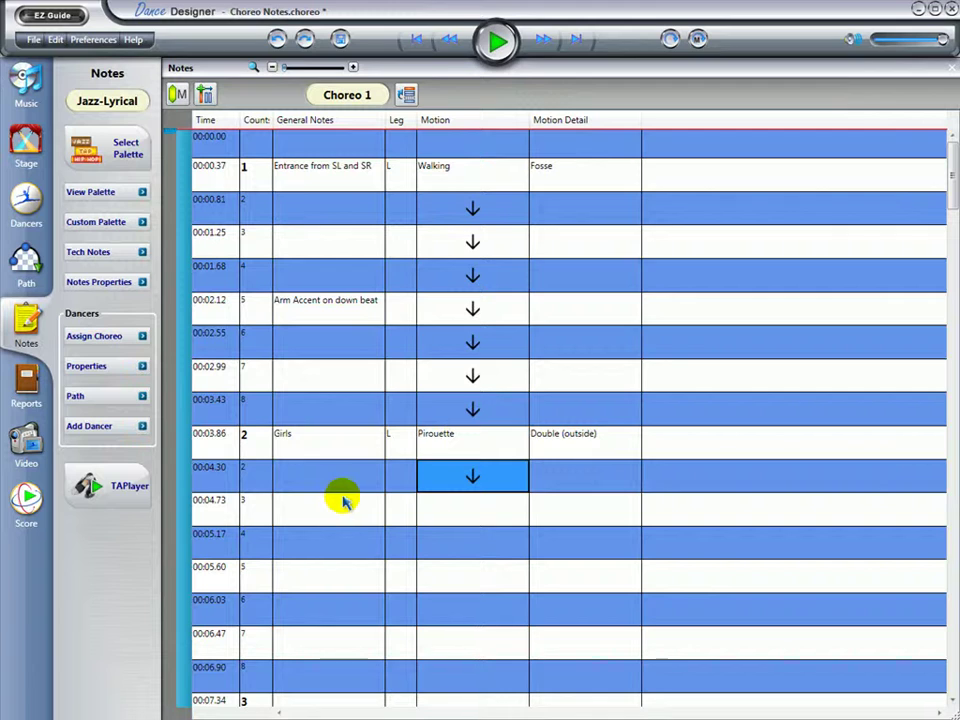
Step: Copy the pirouette's leg, motion and detail entries from counts 1 and 2 of the second eight to counts 3 and 4
left_click(404, 453)
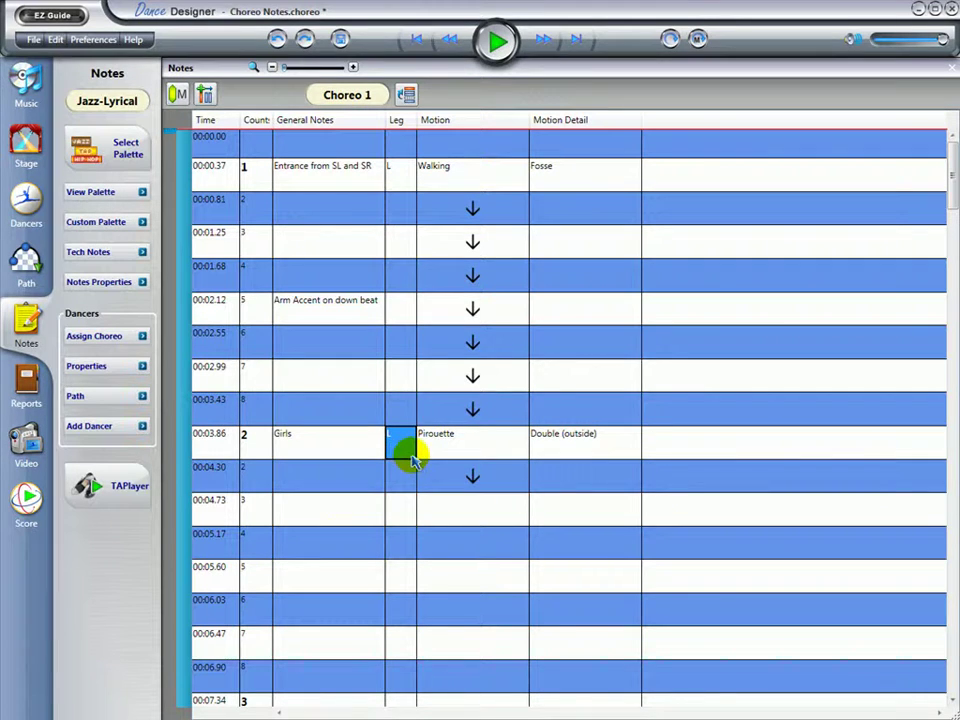
left_click_drag(407, 454, 557, 485)
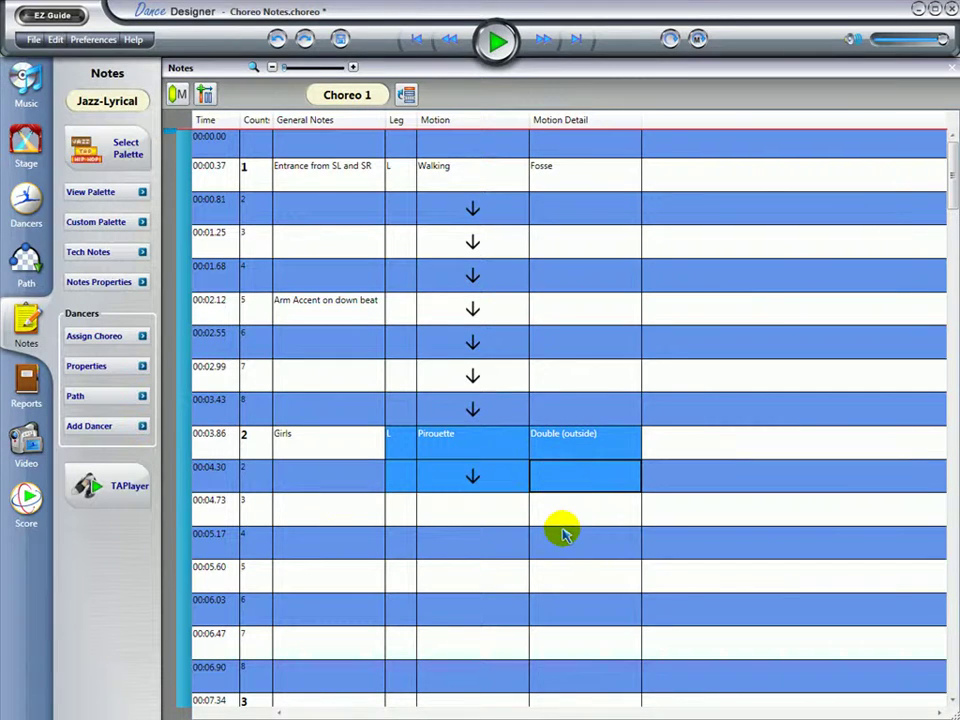
left_click(406, 511)
key("ctrl+v")
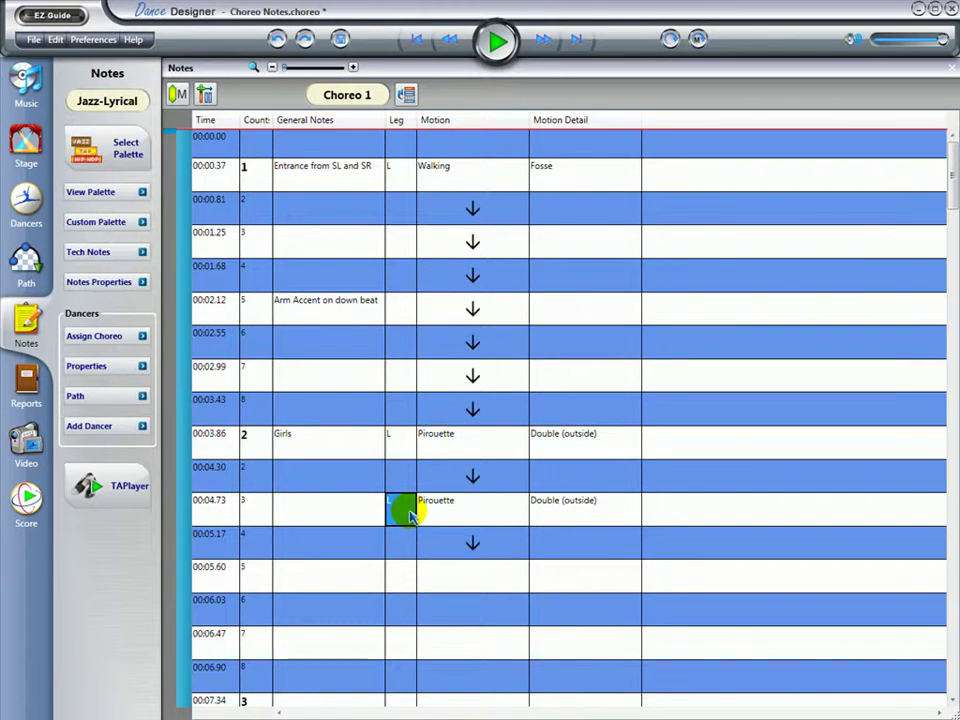
Step: Enter "Guys" as the general note on count 3 of the second eight
left_click(303, 513)
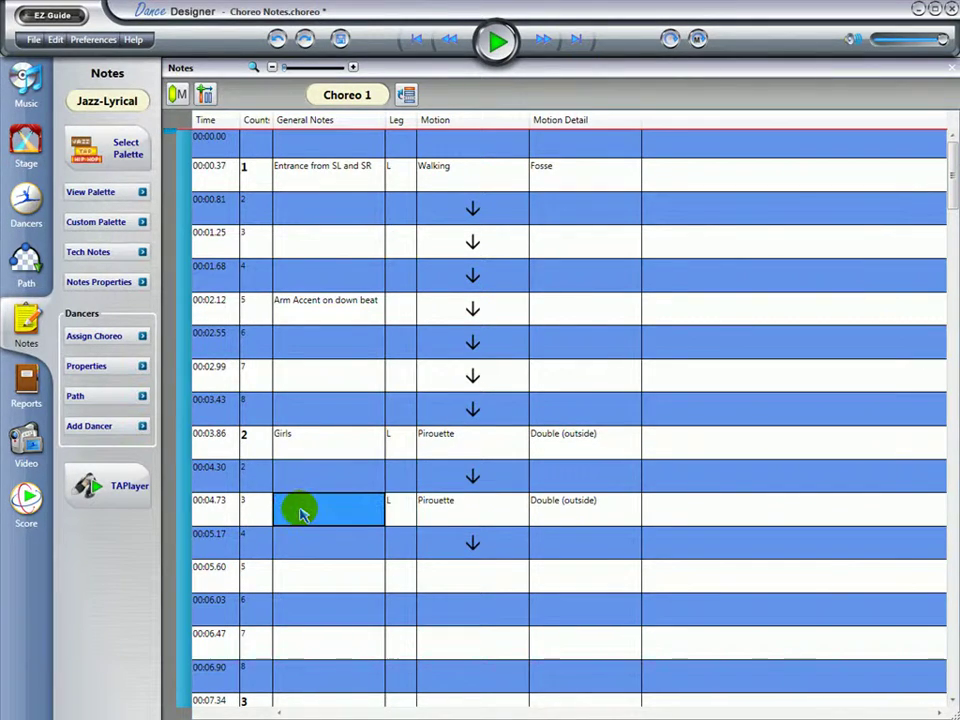
left_click(301, 510)
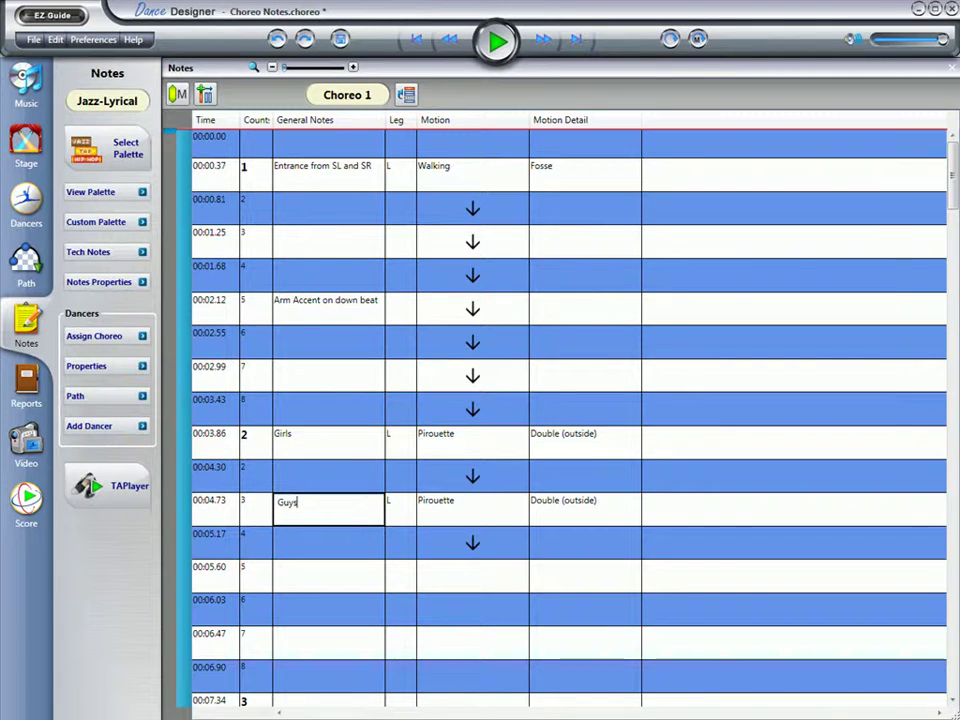
left_click(287, 584)
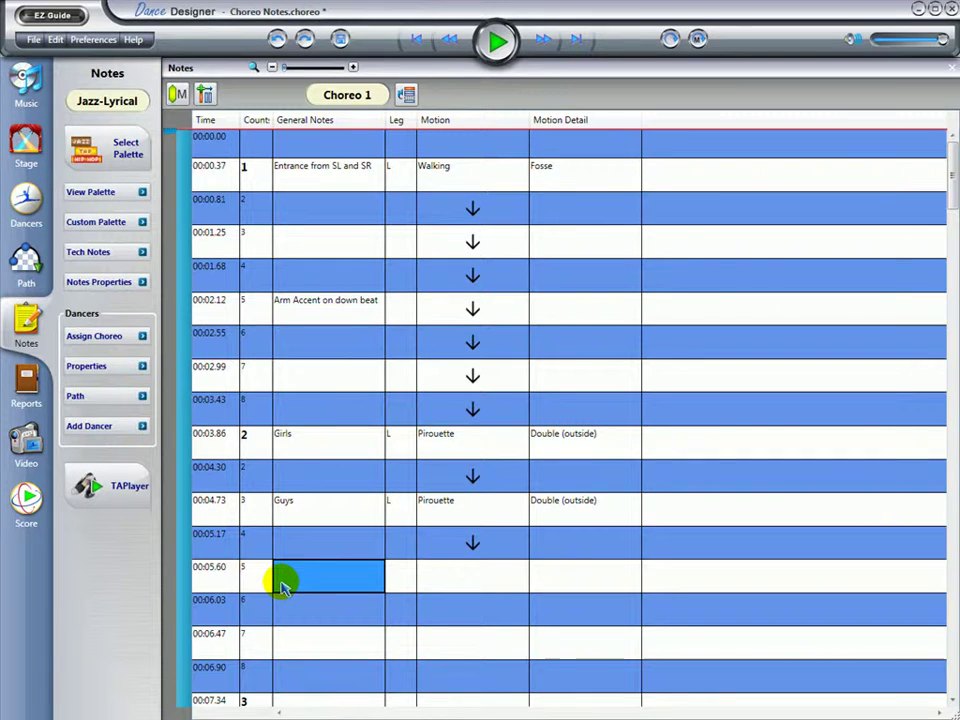
left_click(288, 578)
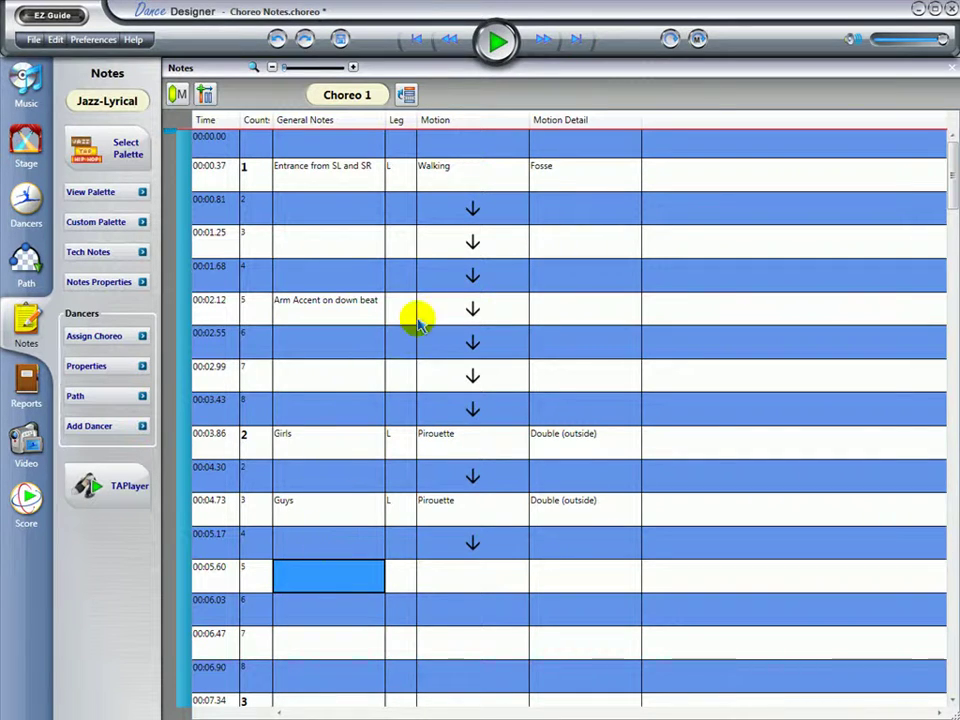
Step: Play the music along with the Choreo 1 notes and pause at count 2 of the second eight
left_click(497, 45)
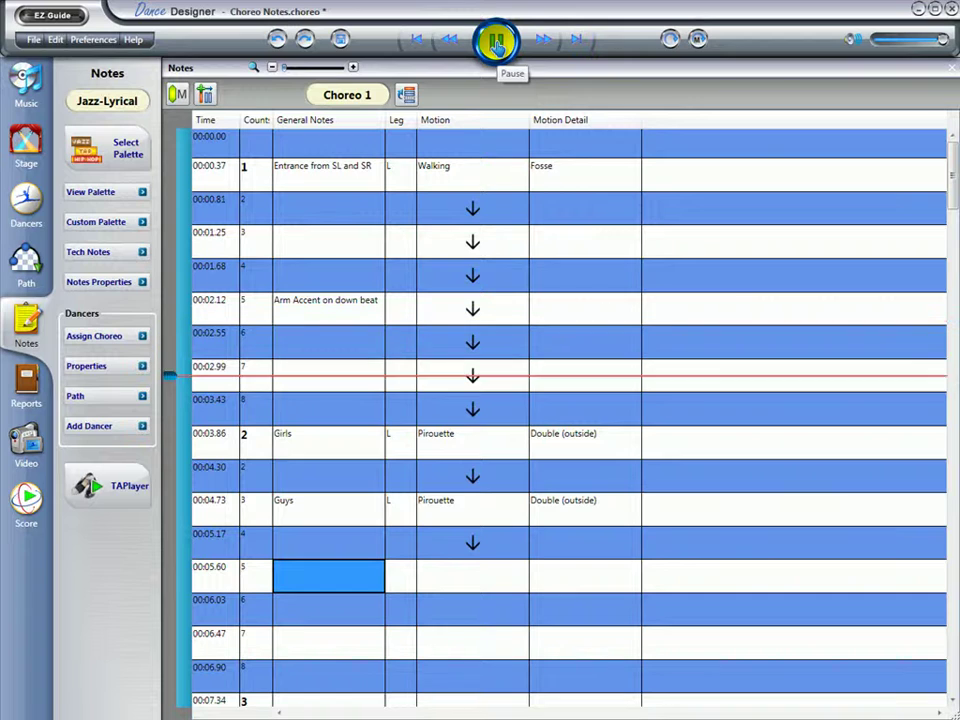
left_click(497, 45)
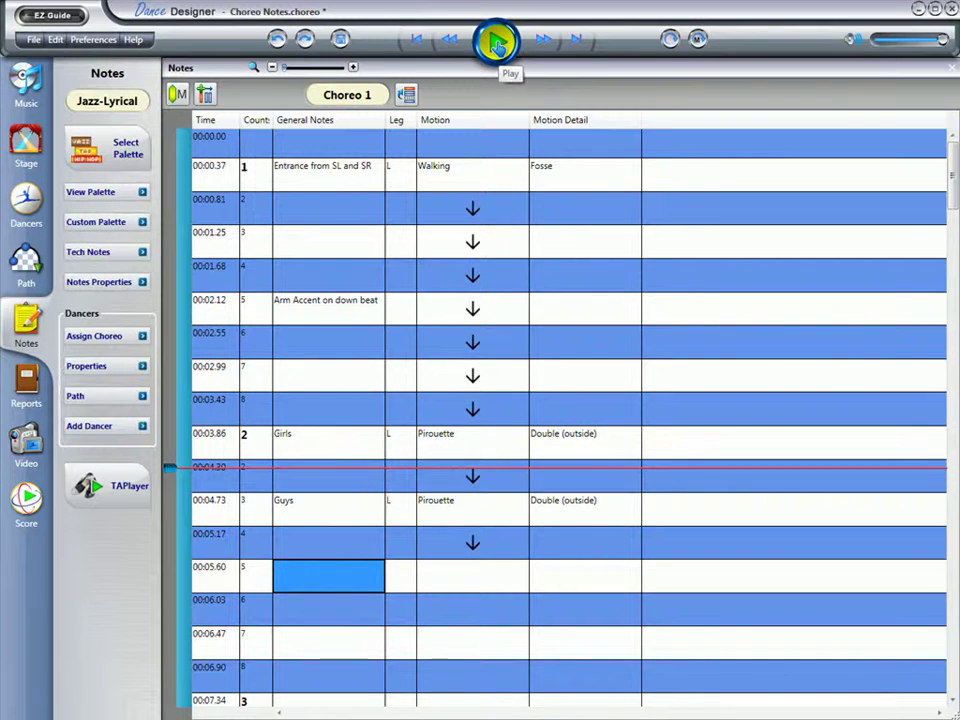